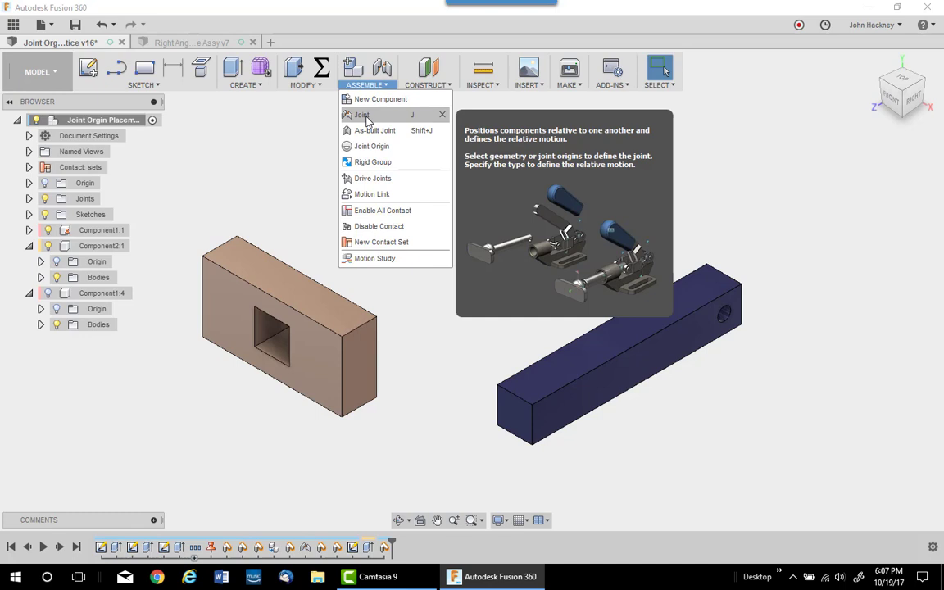
Place a Simple joint origin at the center of the blue bar's square end face, farthest from the hole.
left_click(364, 116)
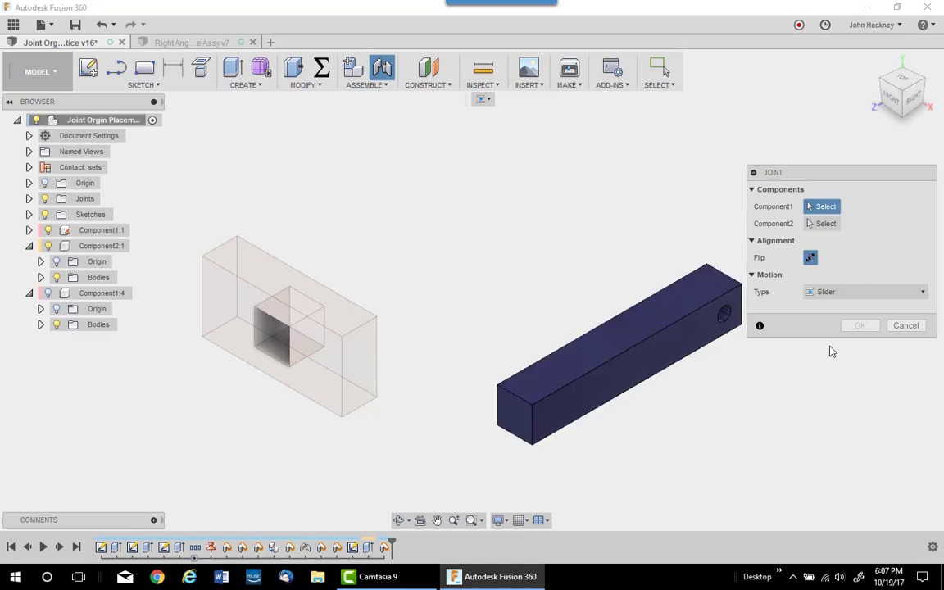
left_click(905, 326)
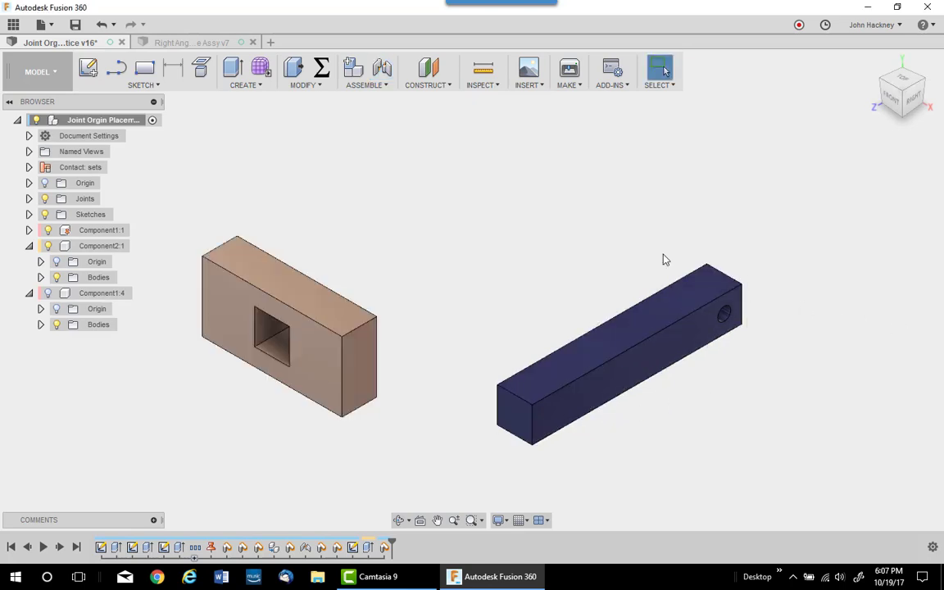
left_click(365, 85)
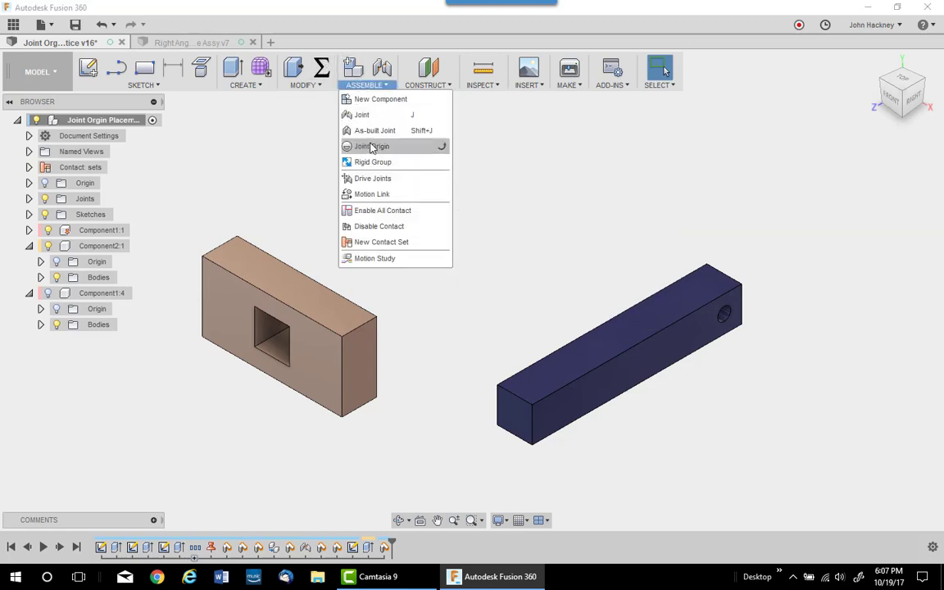
left_click(332, 146)
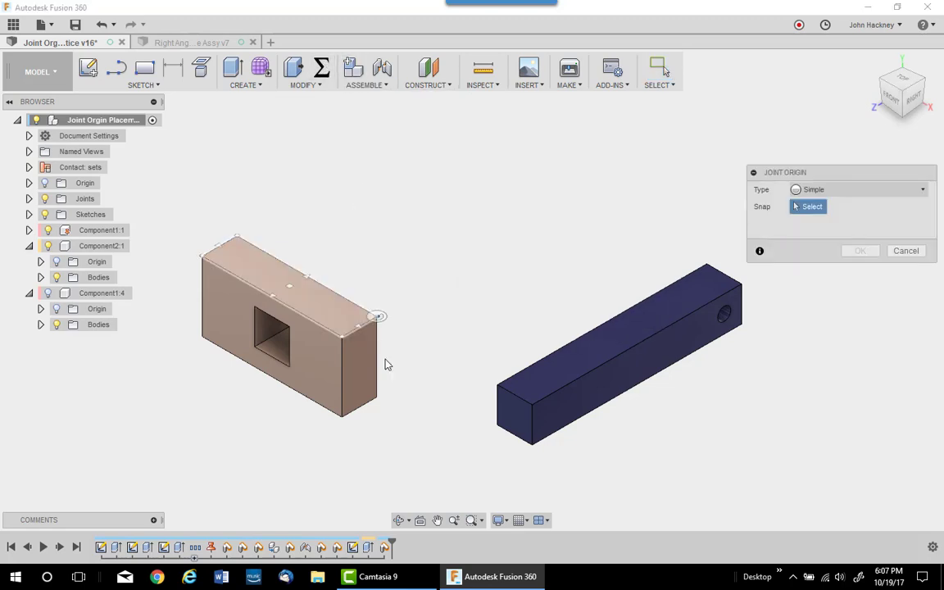
left_click(811, 189)
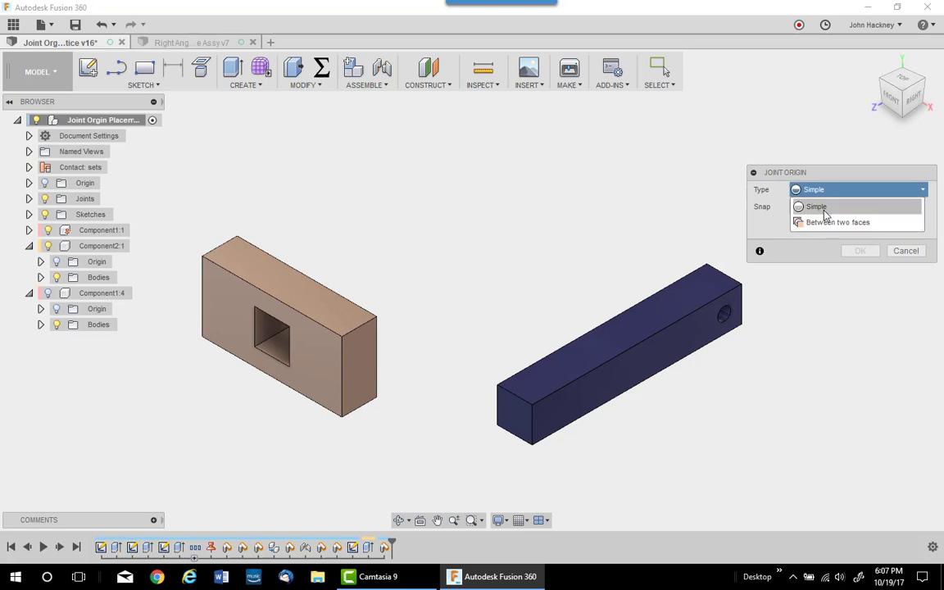
left_click(824, 207)
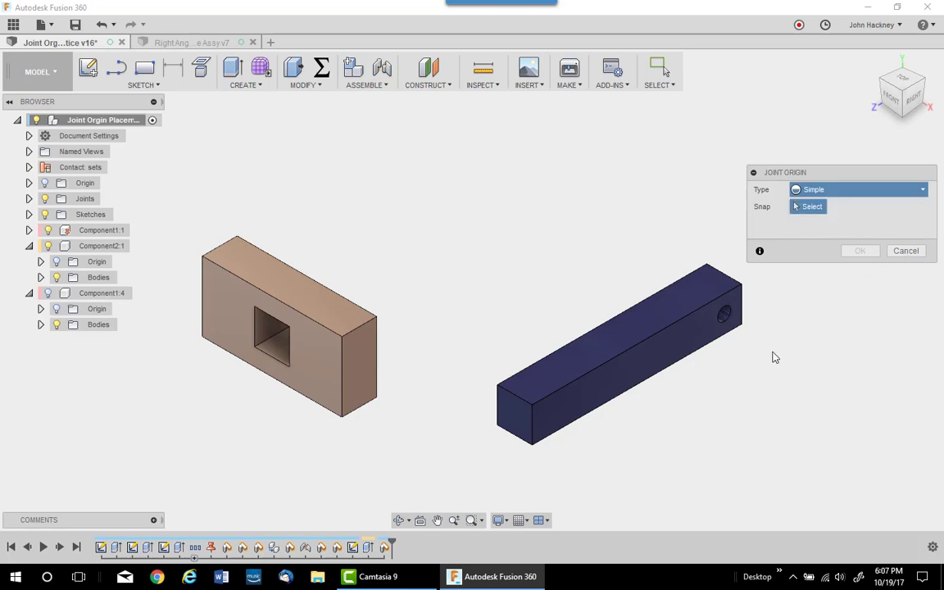
left_click(514, 415)
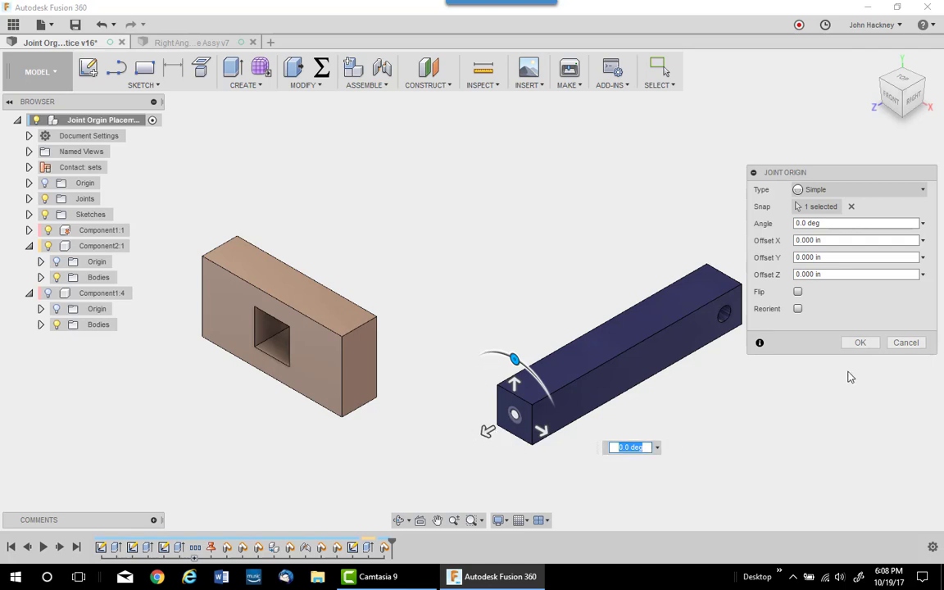
left_click(859, 345)
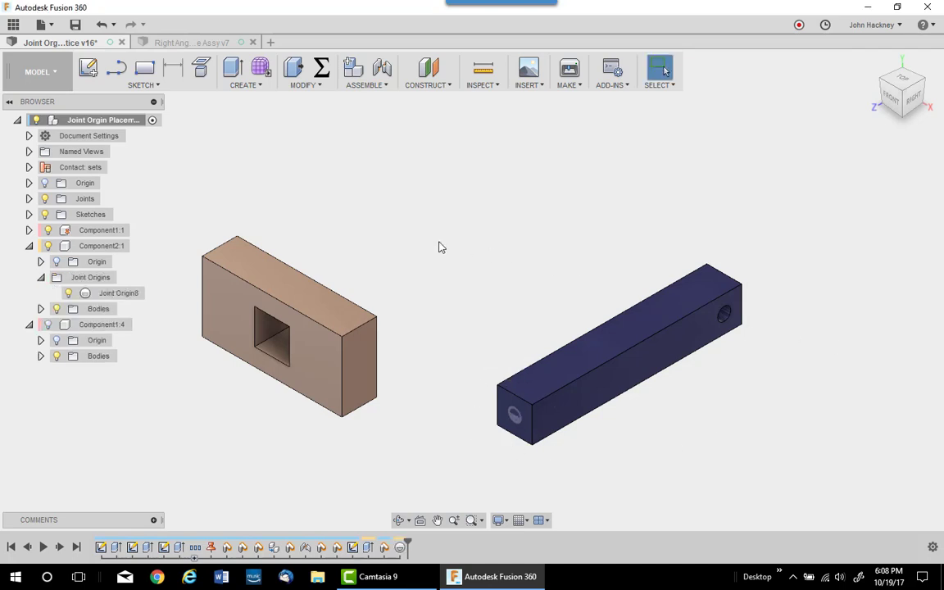
Place a Simple joint origin at the center of the square opening on the tan block's front face.
left_click(366, 85)
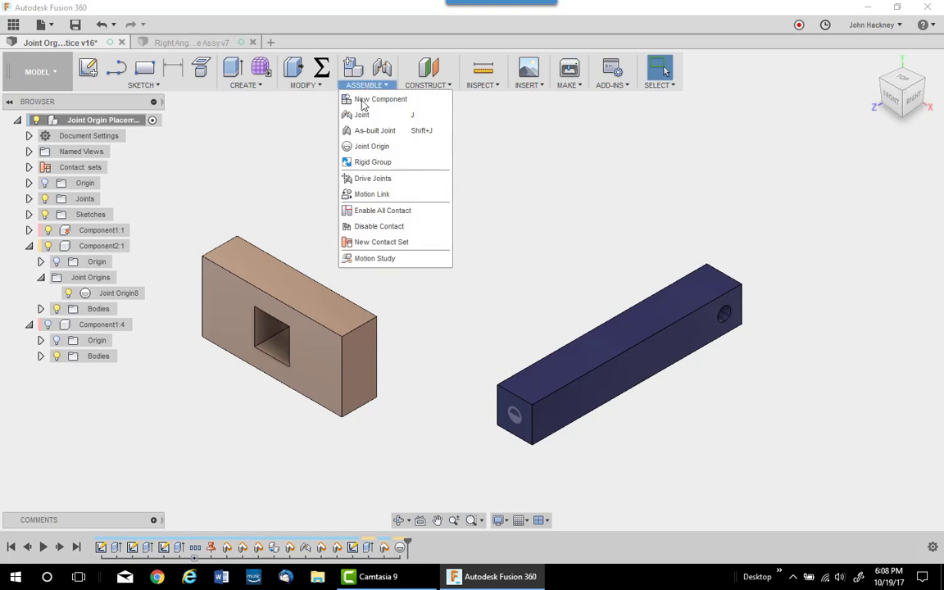
left_click(368, 147)
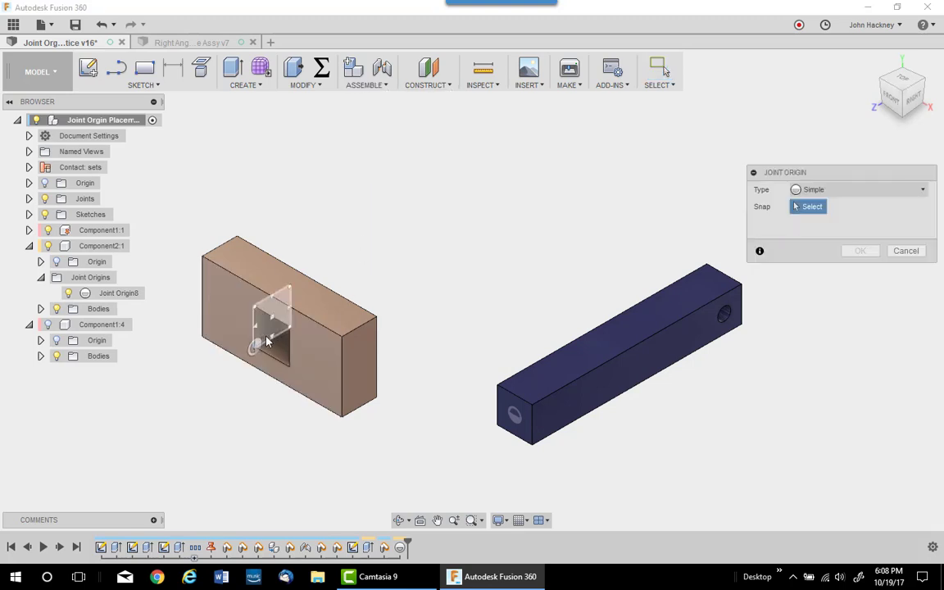
scroll(302, 341, "up", 6)
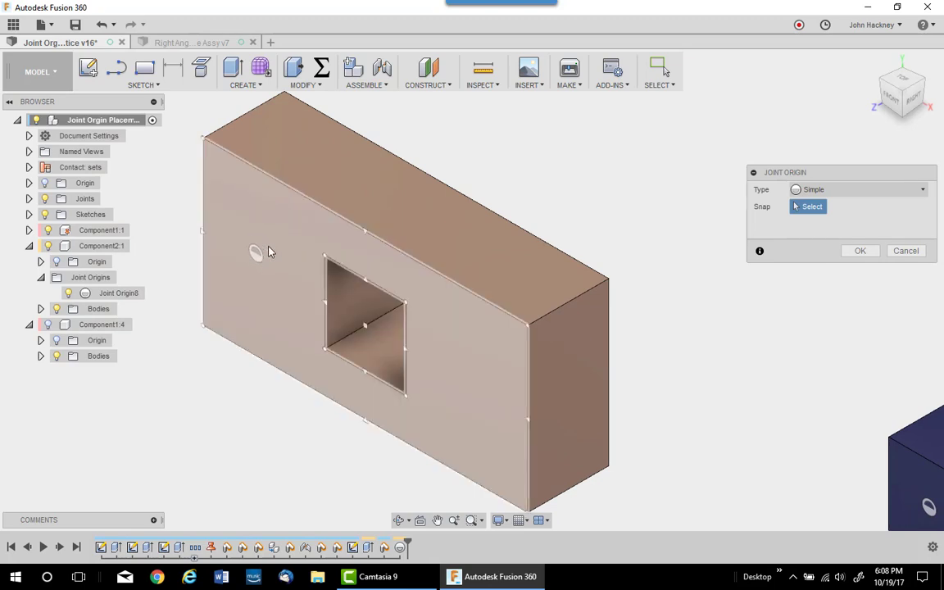
left_click(255, 262)
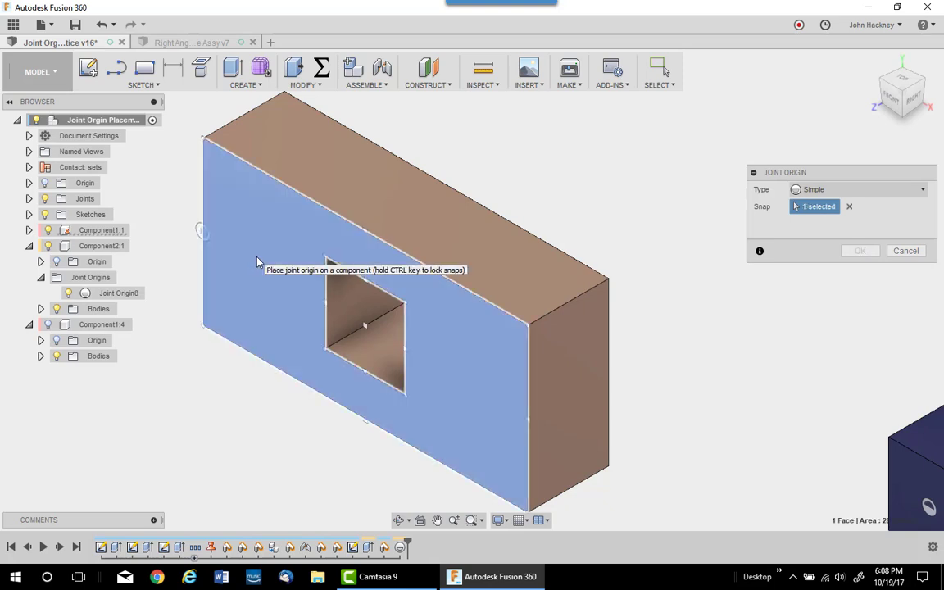
left_click(364, 327)
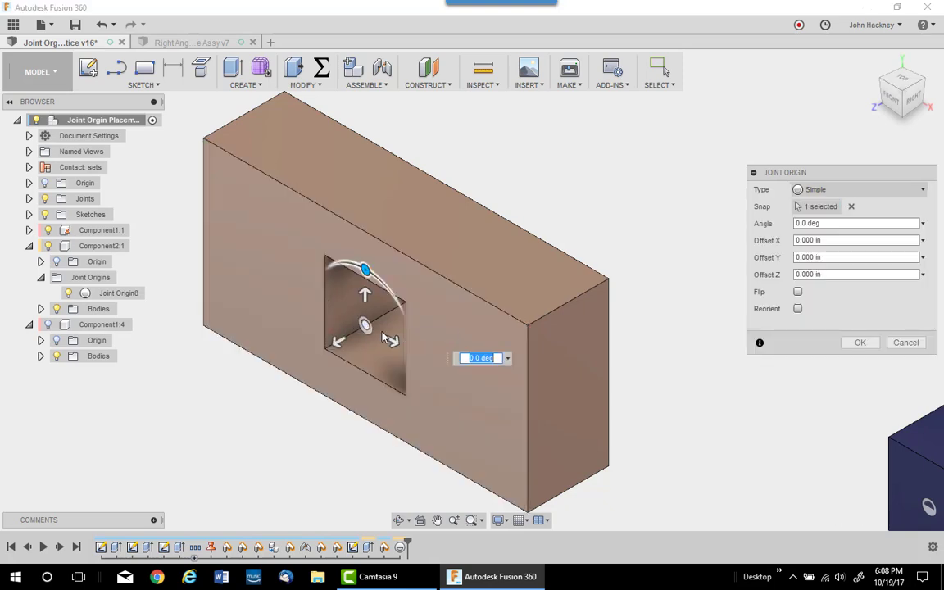
left_click(864, 343)
Create a Slider joint along the Z Axis from the bar's joint origin to the block's joint origin, toggling Flip so the bar passes straight through.
scroll(673, 236, "down", 2)
middle_click_drag(670, 233, 522, 236)
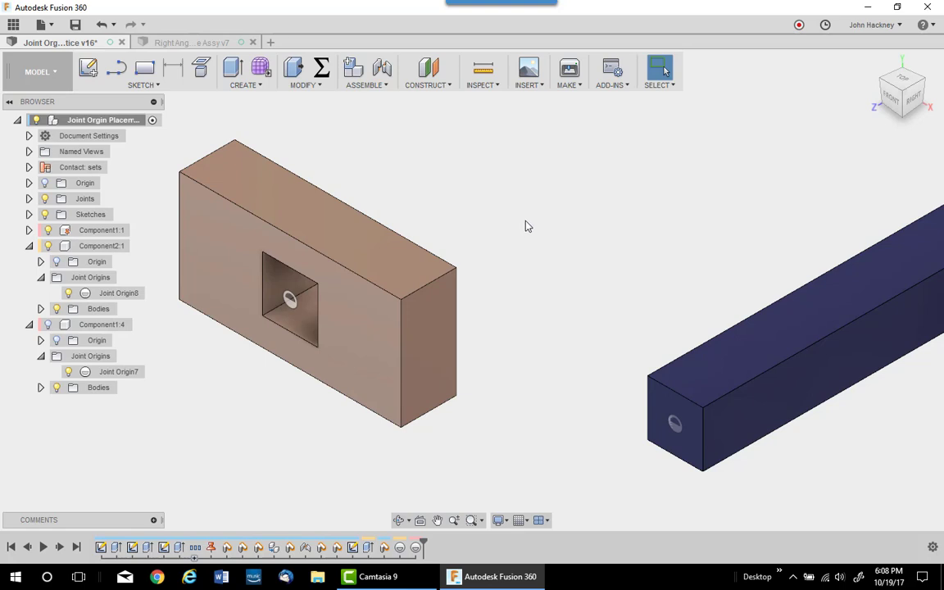
left_click(366, 86)
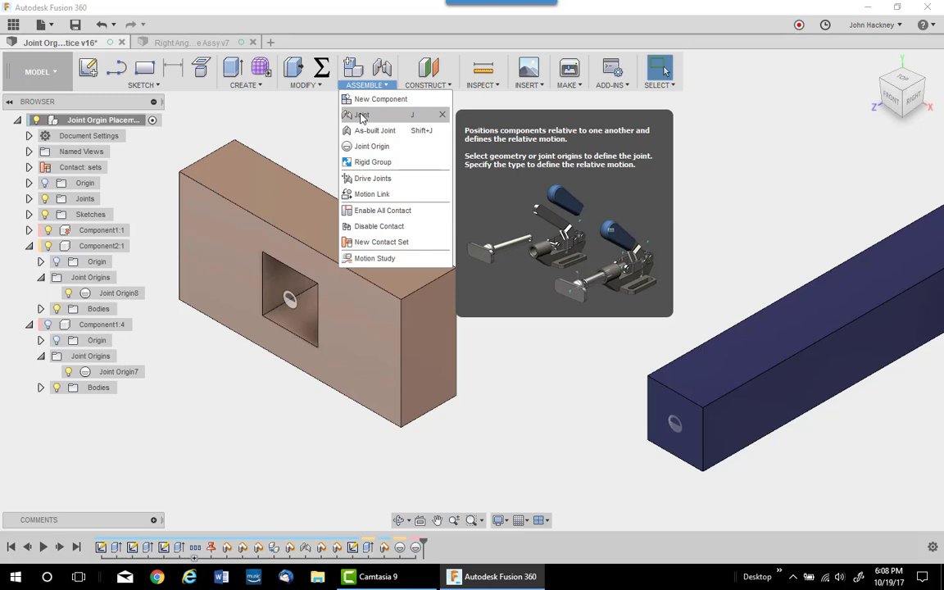
left_click(362, 117)
middle_click_drag(550, 307, 457, 318)
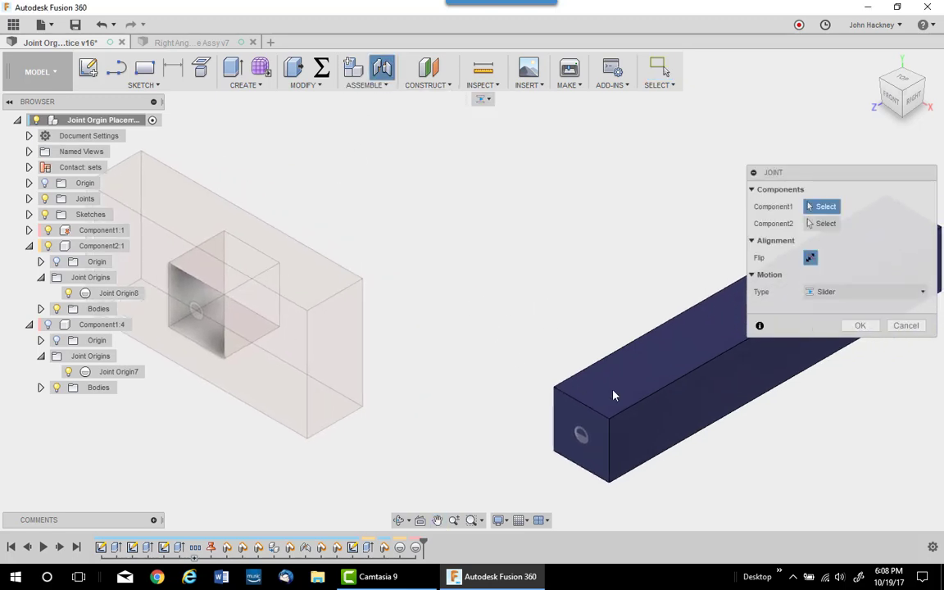
left_click(582, 438)
middle_click_drag(451, 269, 546, 330)
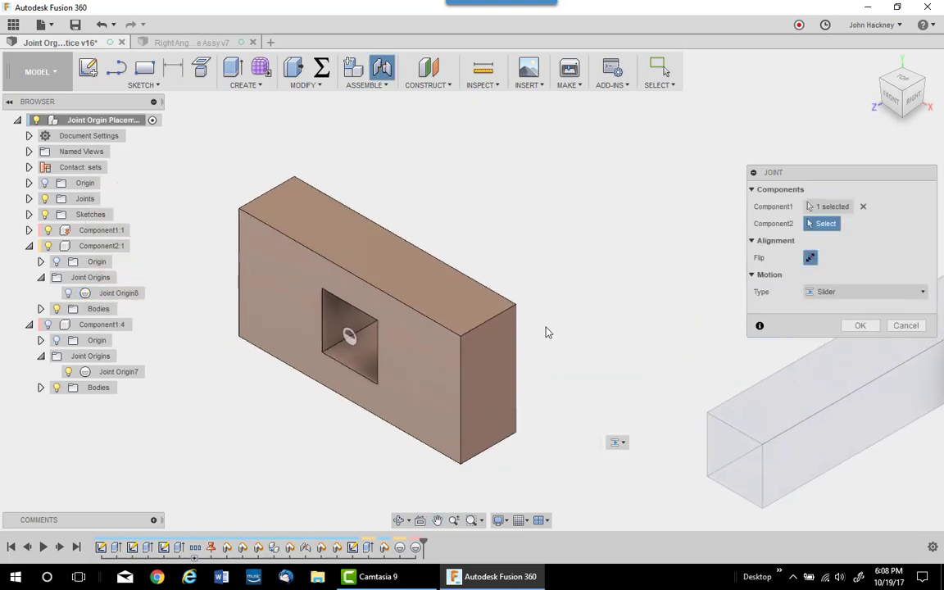
left_click(352, 338)
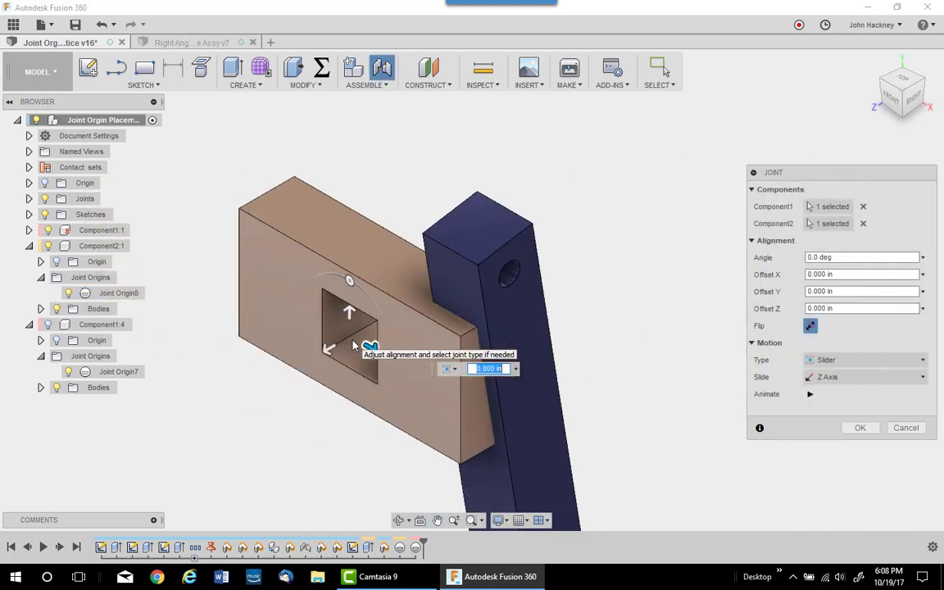
left_click(809, 325)
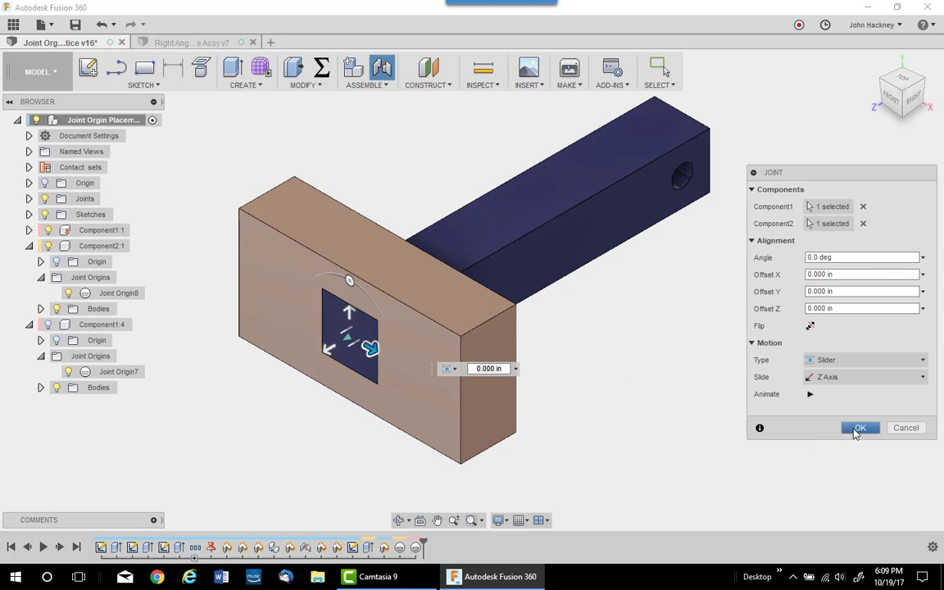
left_click(858, 429)
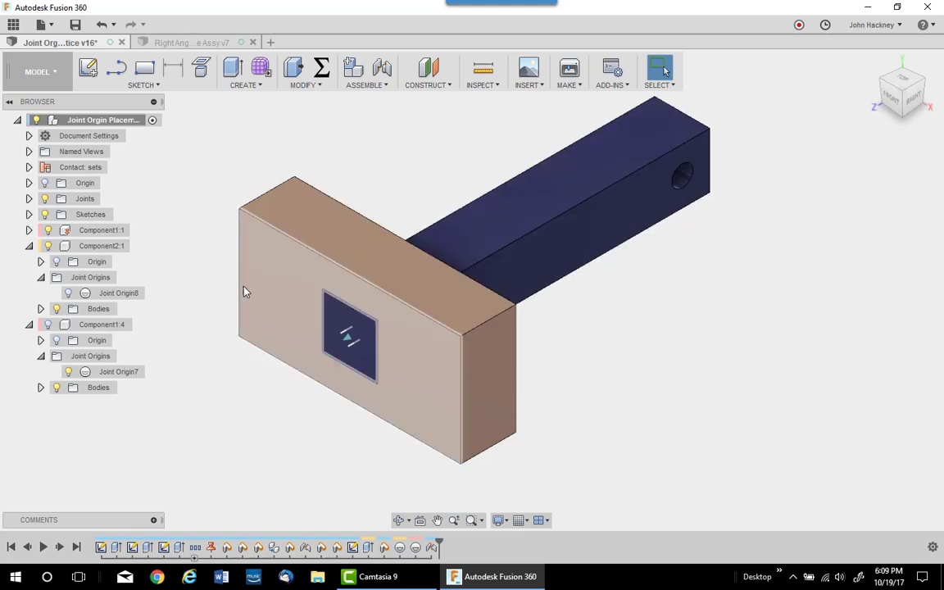
Edit the bar's joint origin to an angle of 90 degrees and slide the bar through the block to test its motion.
right_click(125, 300)
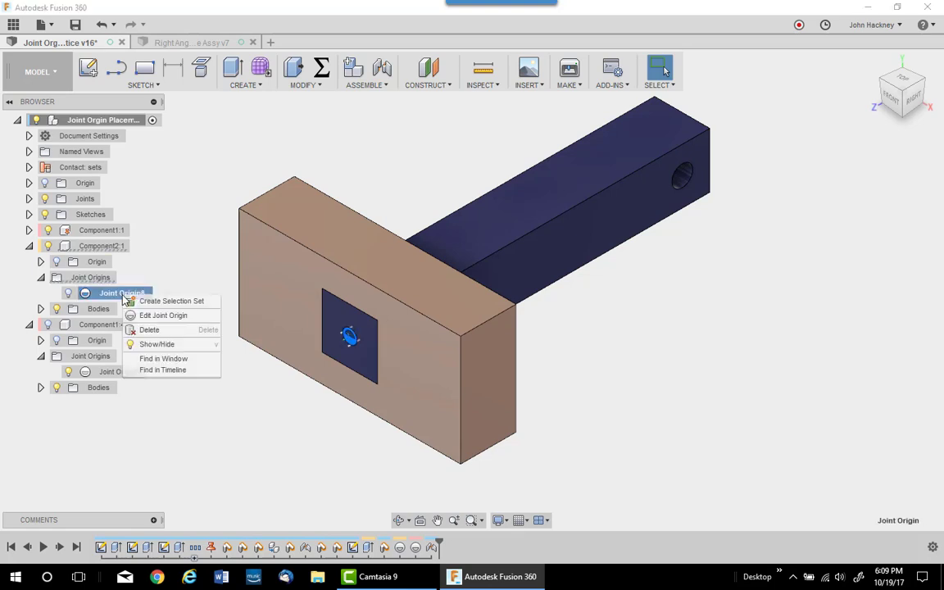
left_click(161, 314)
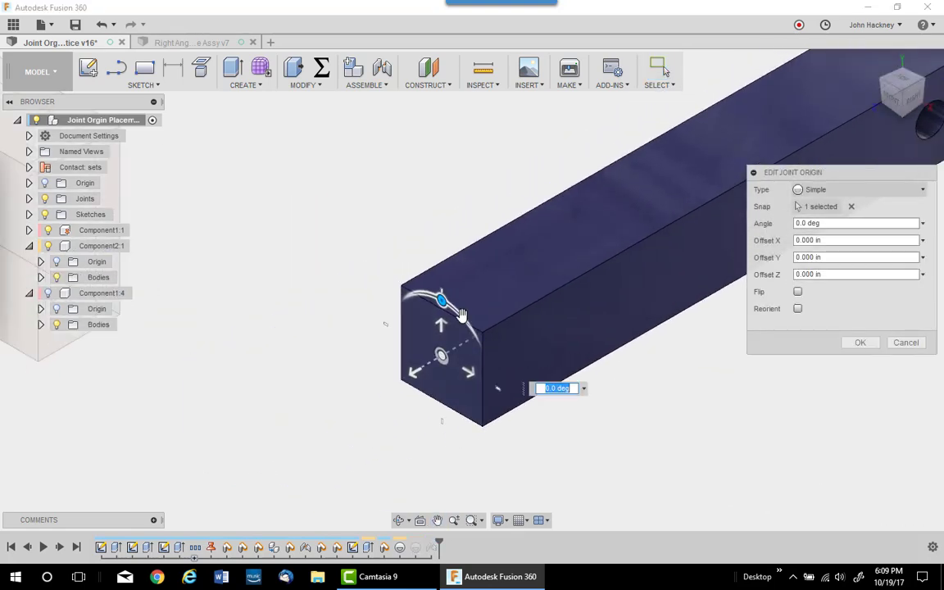
left_click_drag(440, 300, 371, 318)
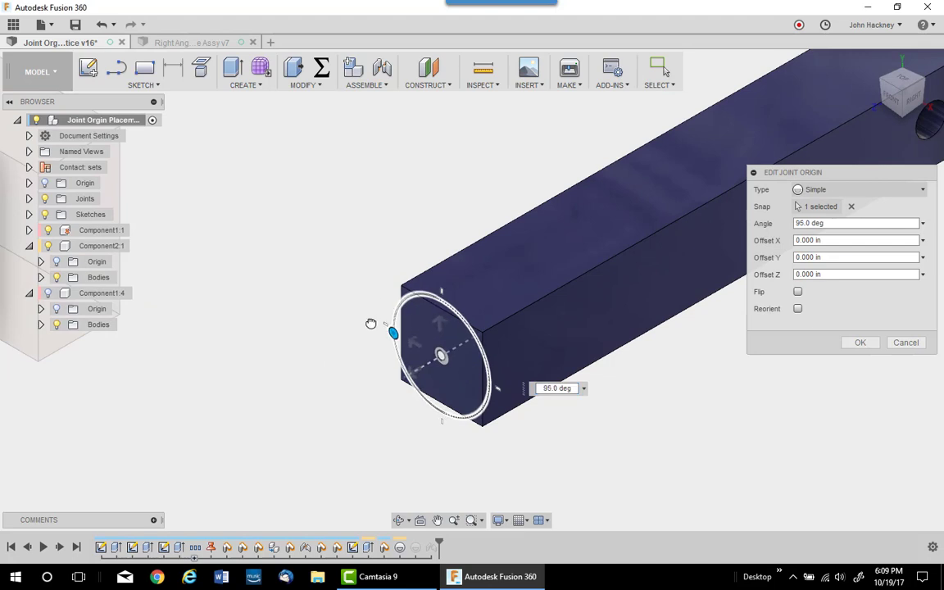
type("90")
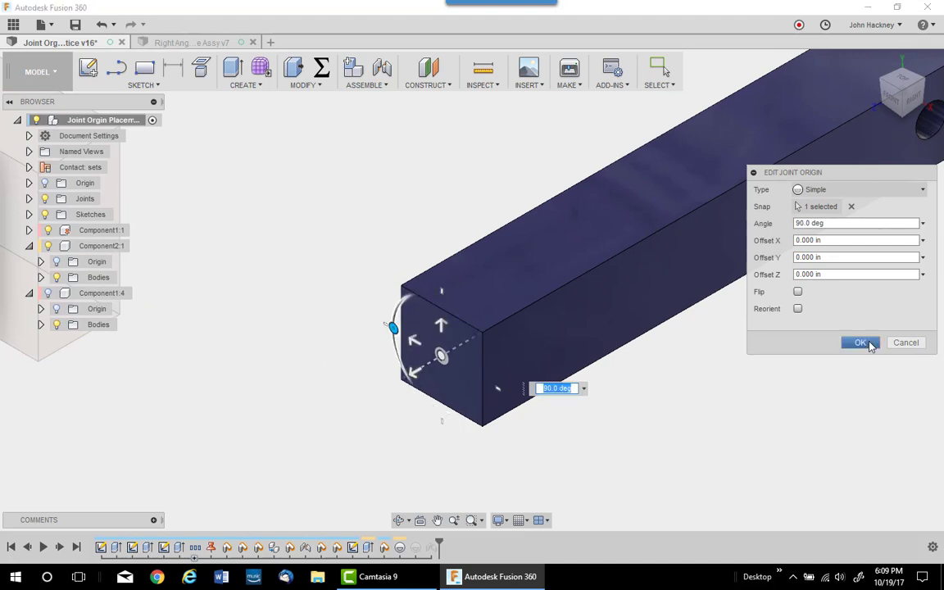
left_click(861, 342)
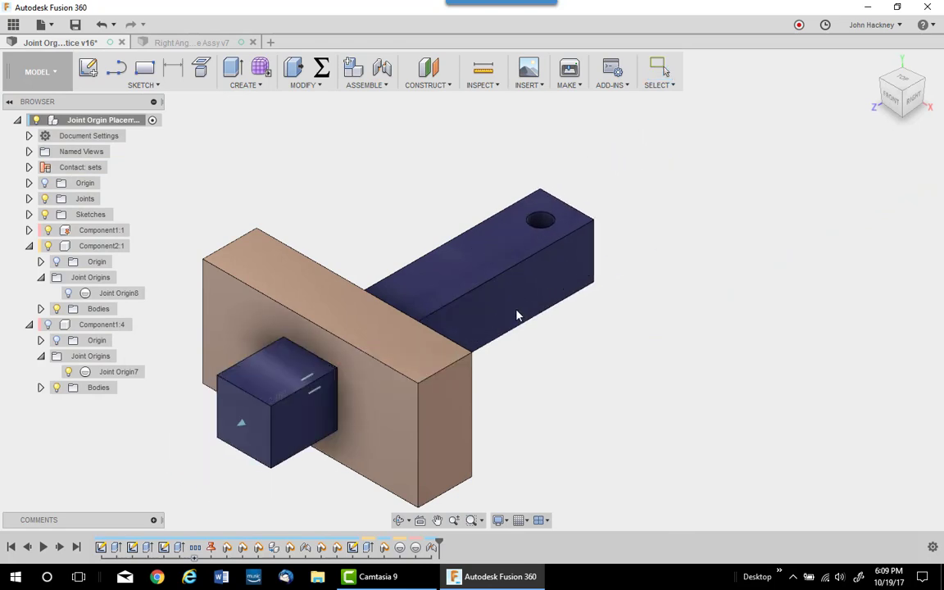
left_click_drag(516, 311, 548, 296)
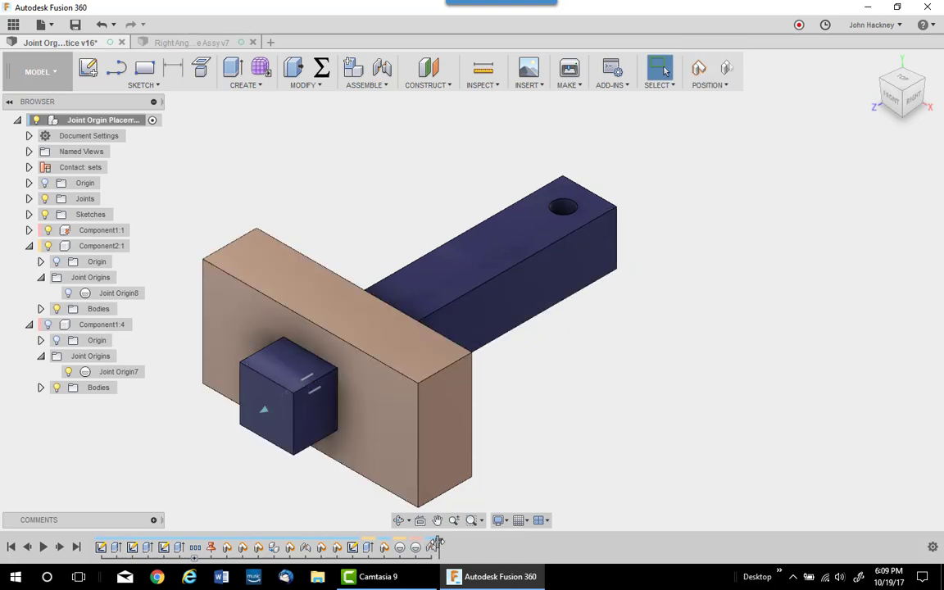
Roll the history marker back before the two joint origins and delete all features after it.
left_click_drag(438, 544, 399, 549)
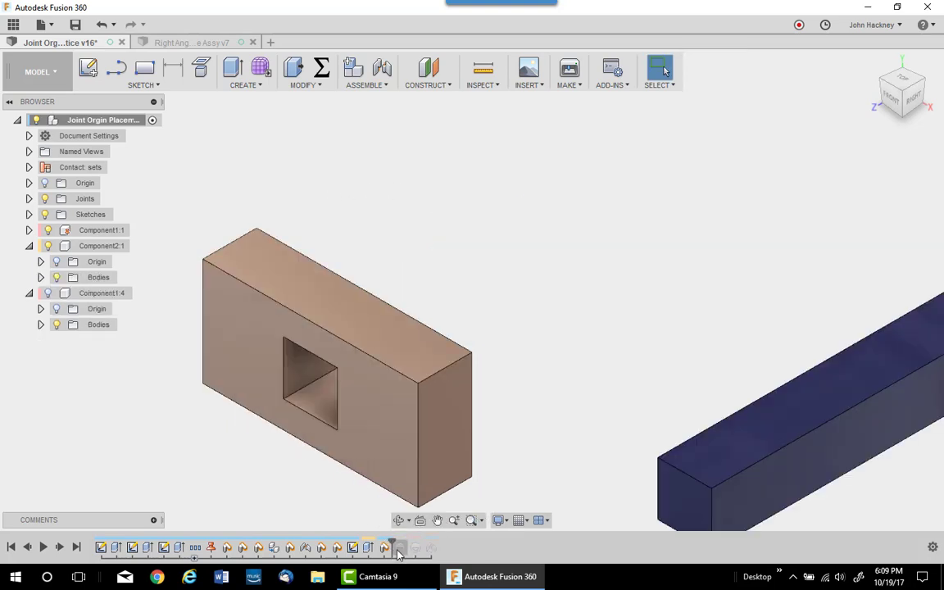
right_click(398, 548)
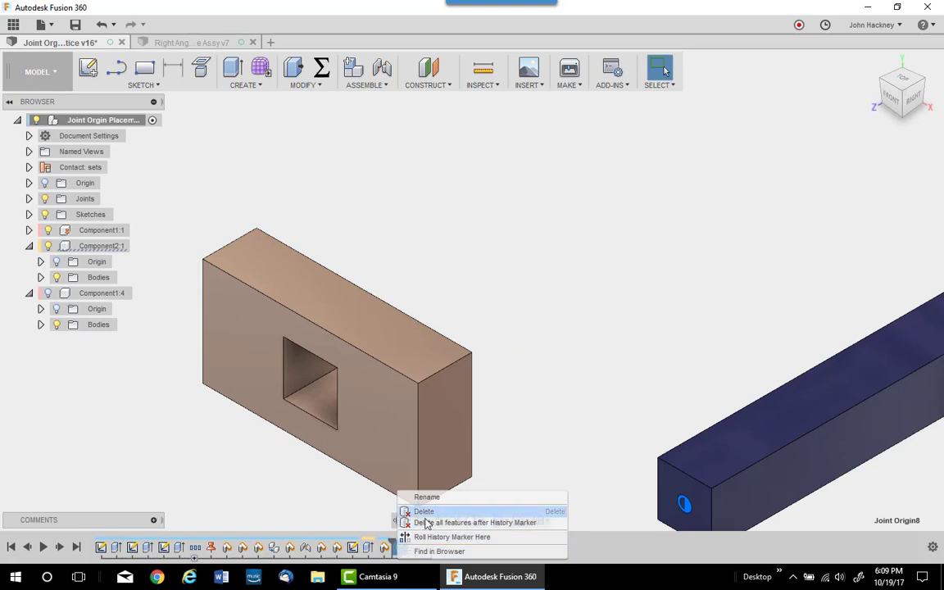
left_click(426, 523)
key("F6")
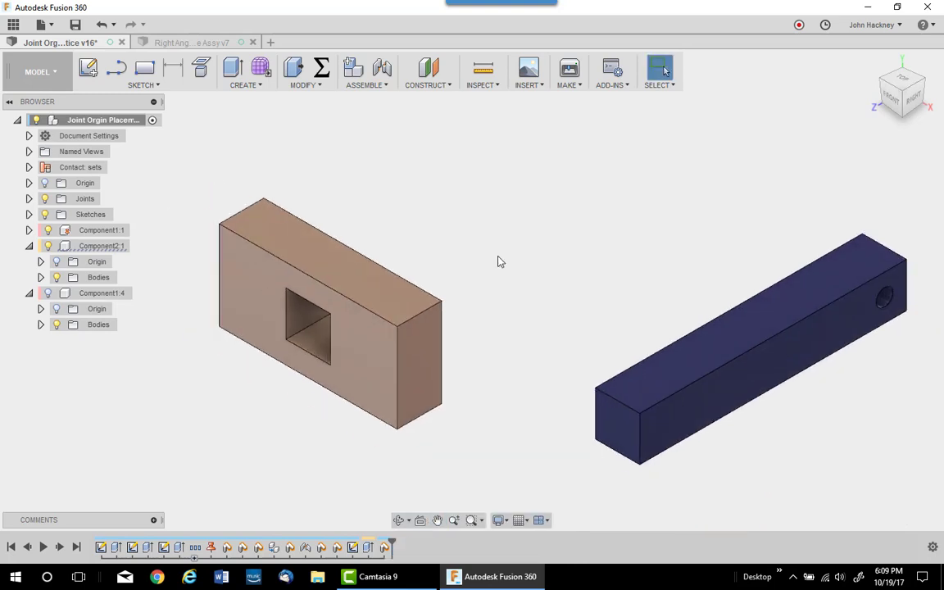
Place a Between two faces joint origin inside the blue bar, using its two opposite long side faces and snapping to the side face's center.
left_click(375, 87)
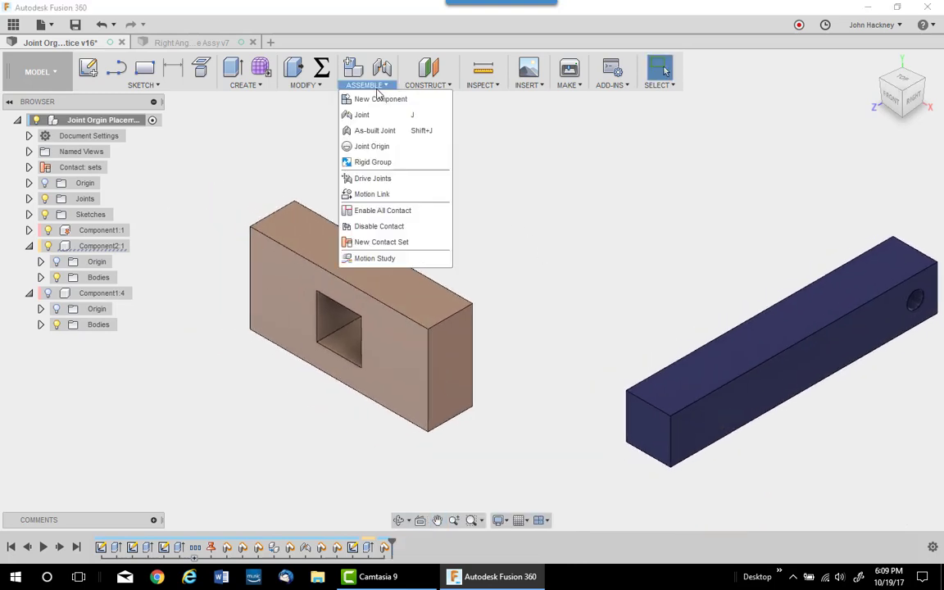
left_click(336, 131)
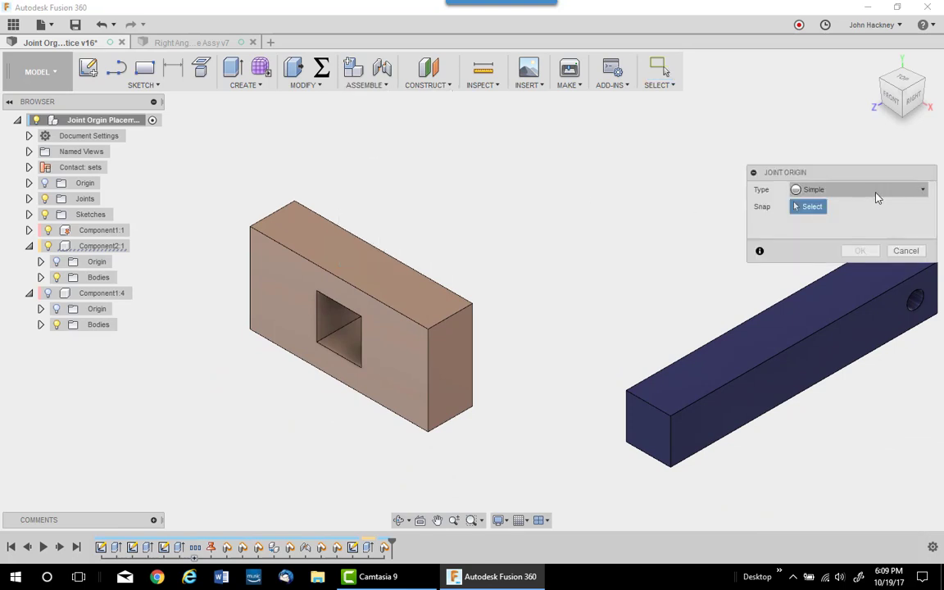
left_click(824, 189)
left_click(832, 222)
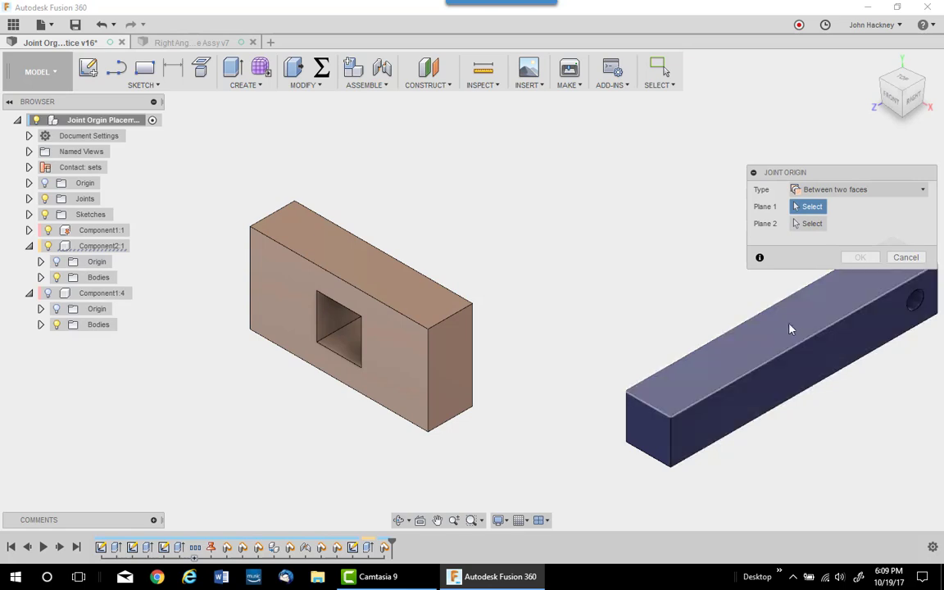
left_click(818, 358)
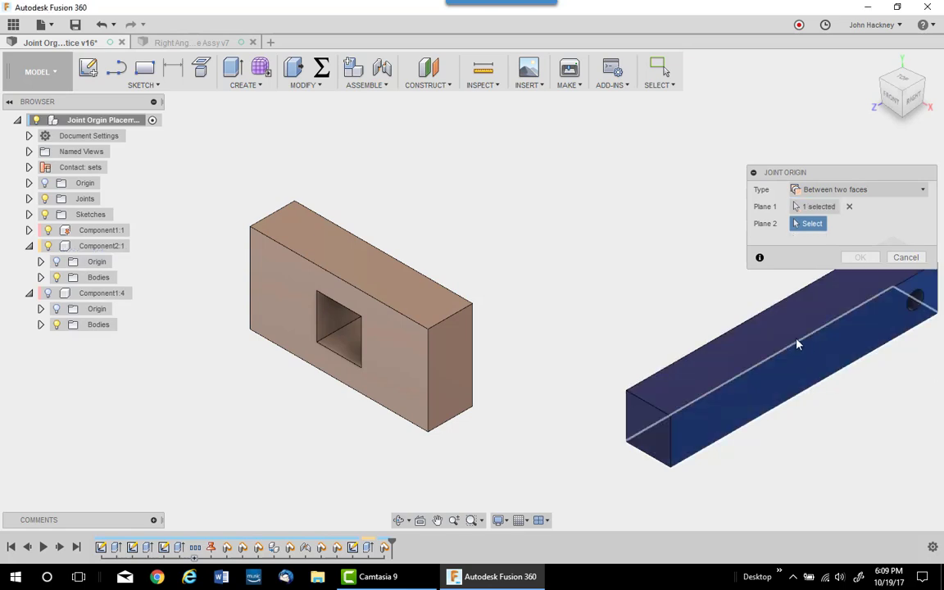
left_click(787, 338)
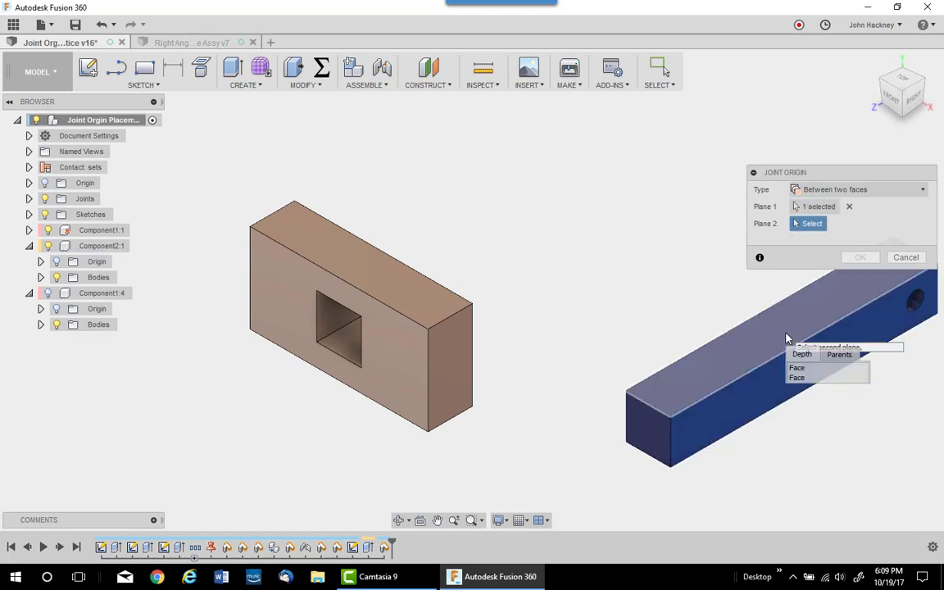
left_click(806, 379)
scroll(808, 380, "up", 3)
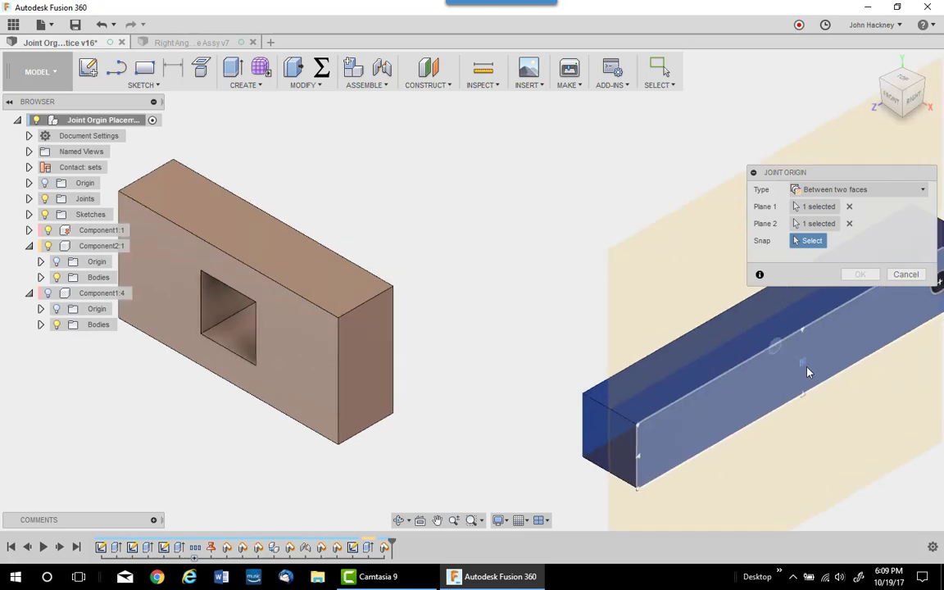
left_click(805, 369)
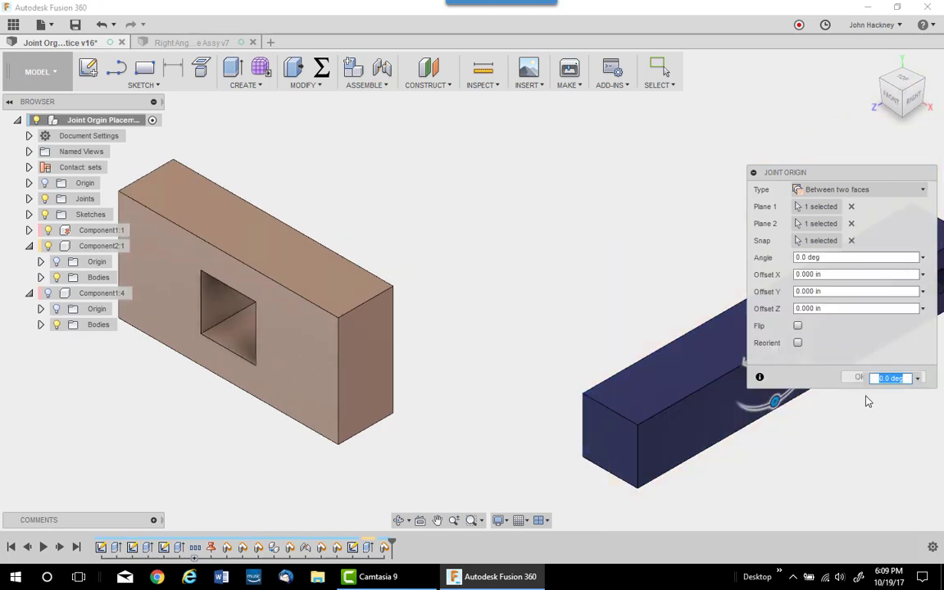
left_click_drag(766, 173, 609, 131)
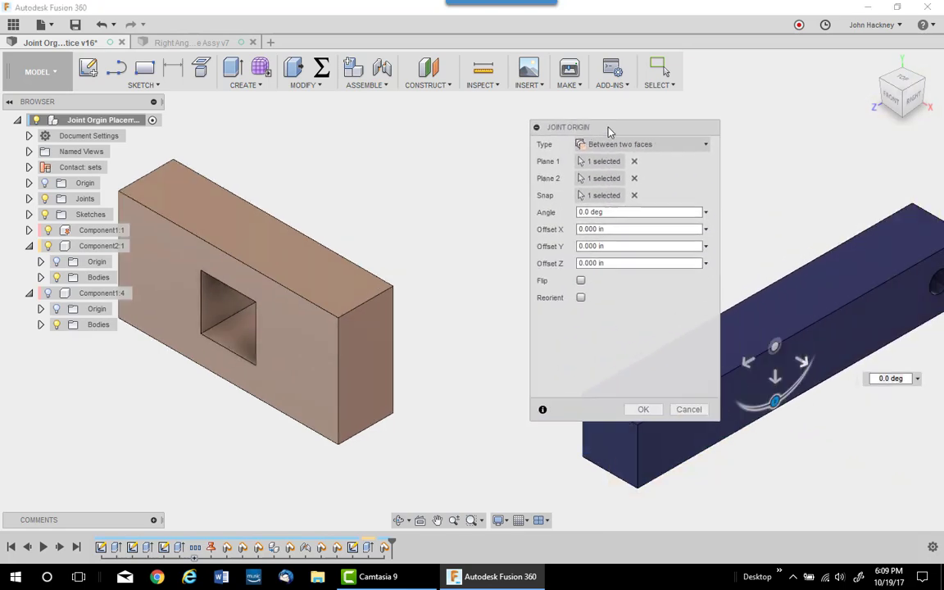
left_click(644, 410)
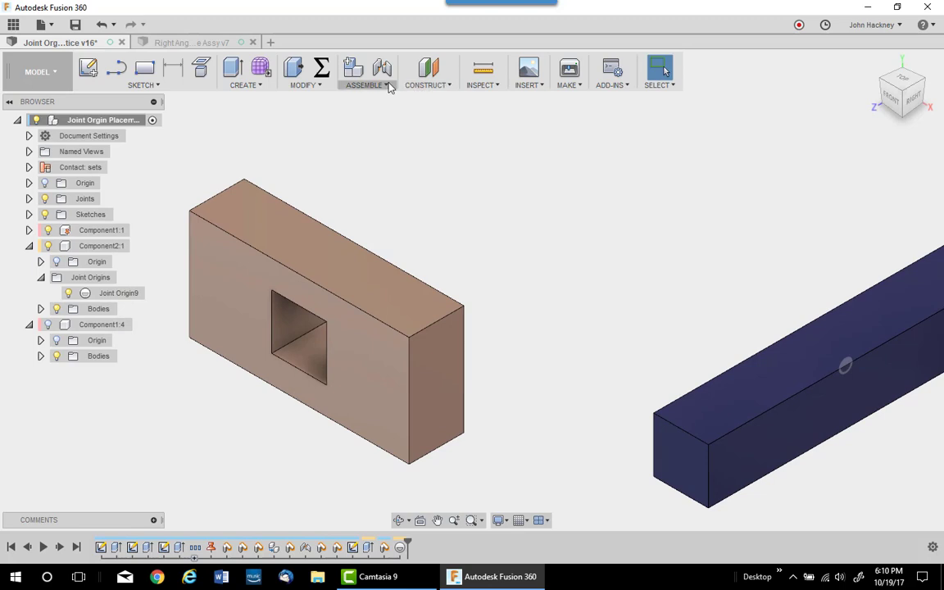
left_click(352, 78)
left_click(361, 144)
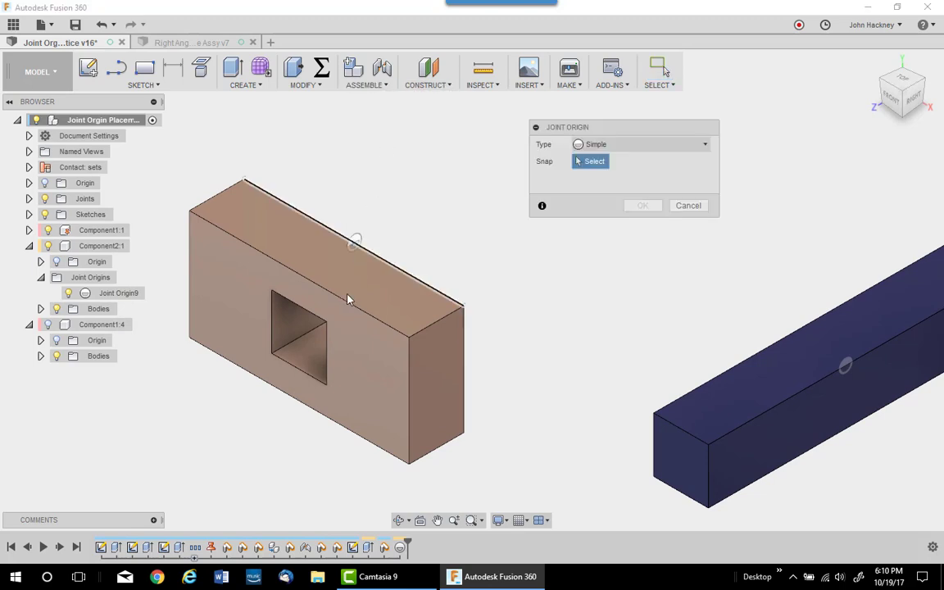
left_click(344, 364)
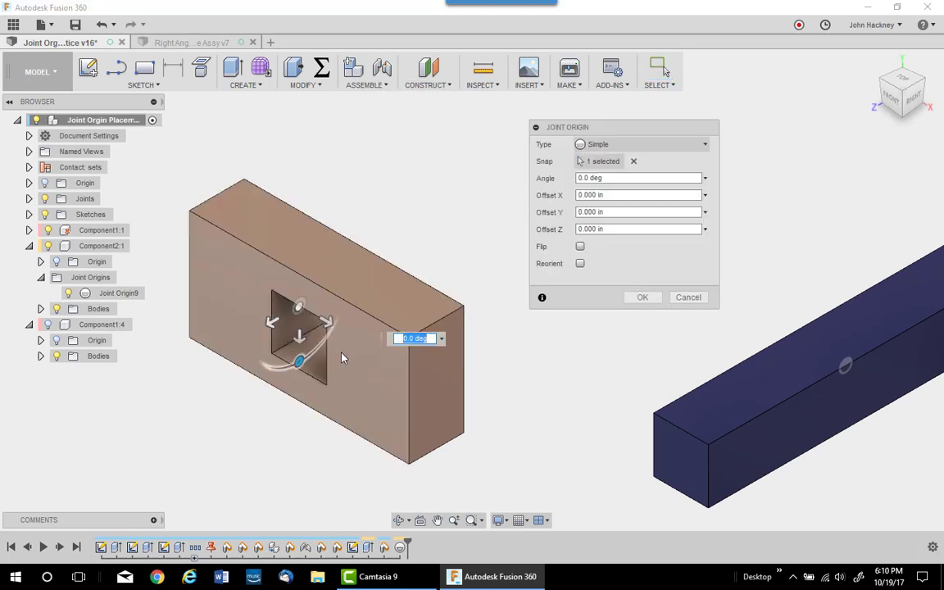
left_click(638, 298)
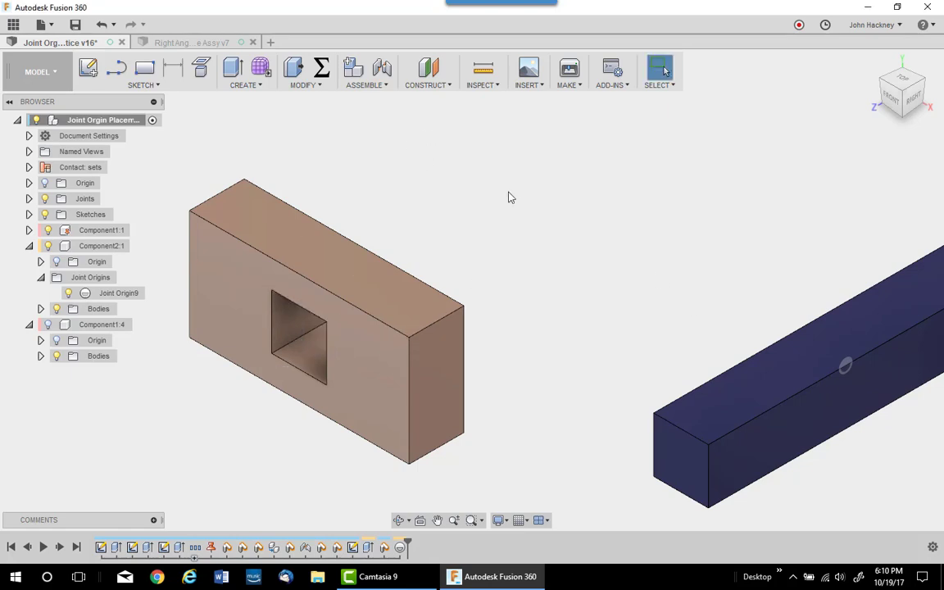
Place a Between two faces joint origin midway between the opposite side walls of the tan block's square opening, snapped to a wall's center.
left_click(358, 85)
left_click(362, 145)
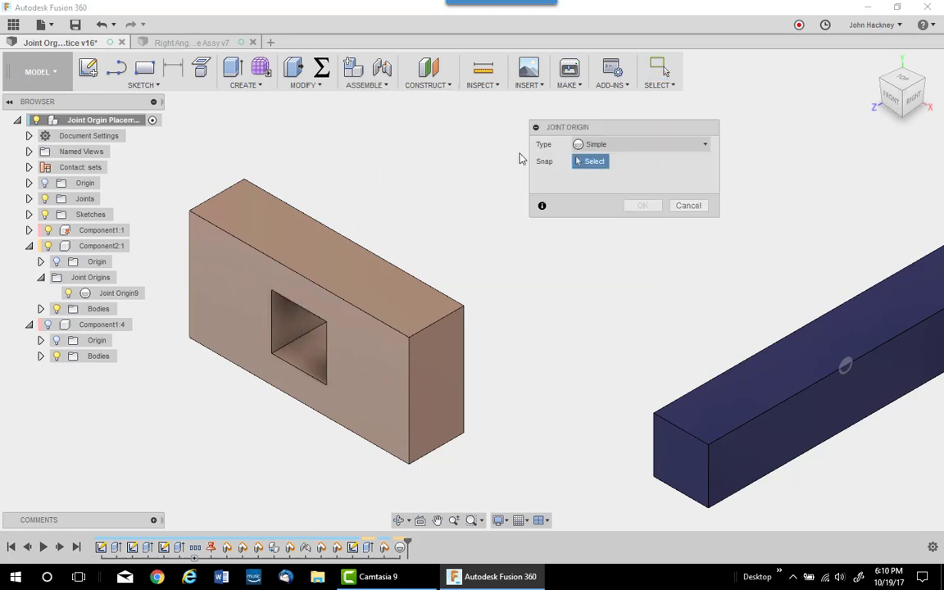
left_click(688, 146)
left_click(653, 179)
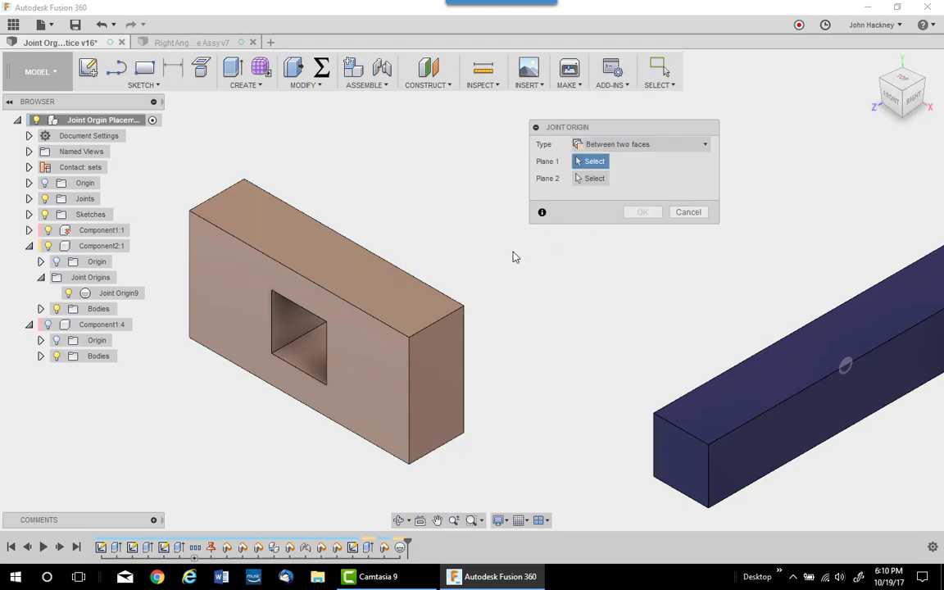
left_click(279, 322)
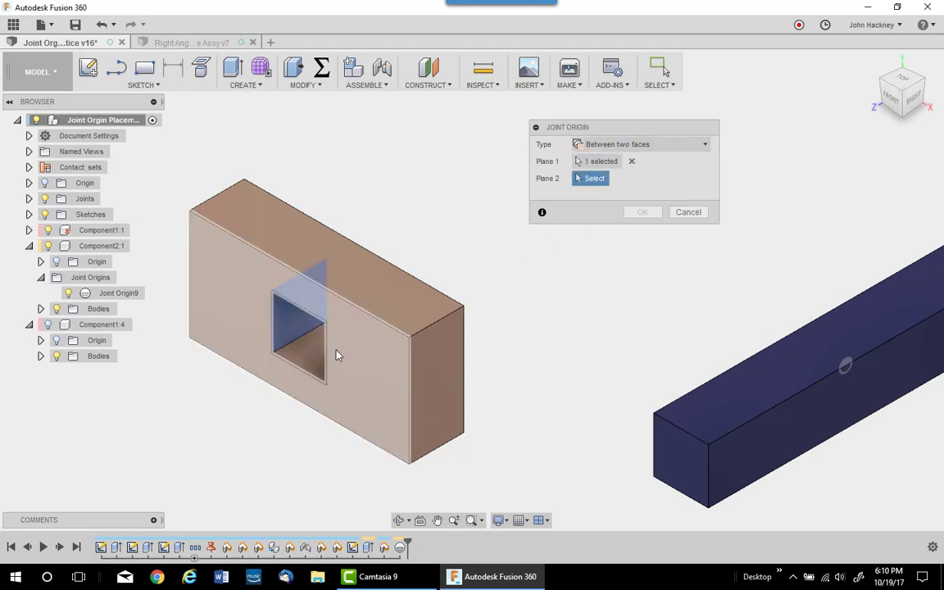
left_click(336, 354)
left_click(354, 394)
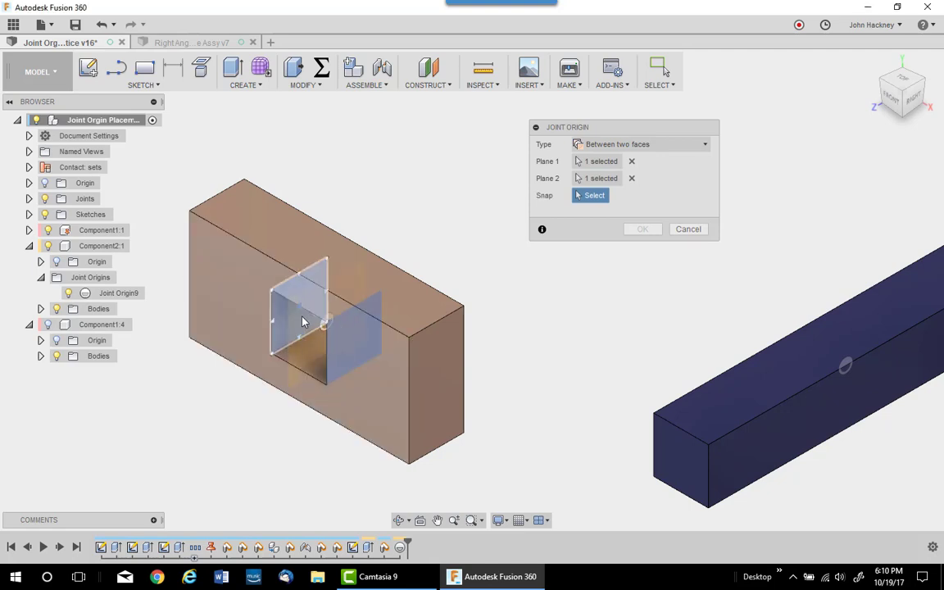
mouse_move(376, 309)
middle_mouse_down("shift")
mouse_move(400, 288)
mouse_move(368, 325)
middle_mouse_up("shift")
left_click(381, 327)
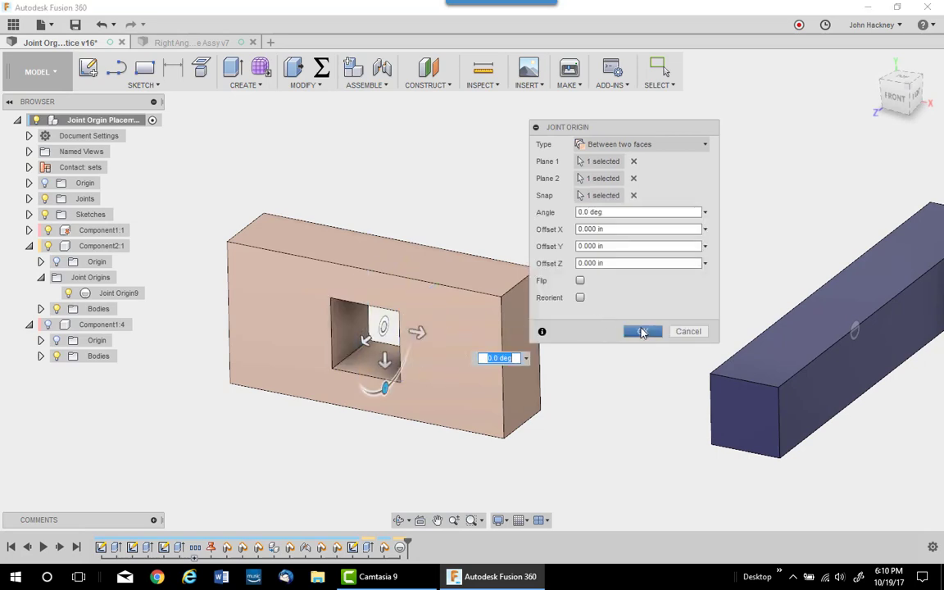
left_click(642, 331)
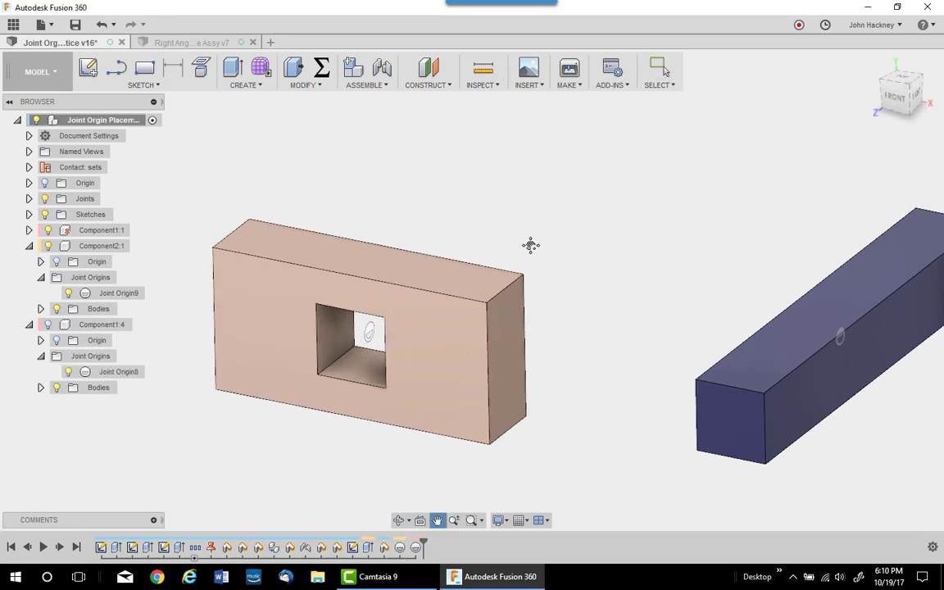
Create a Slider joint along the X Axis from the bar's joint origin to the joint origin inside the block's opening.
left_click(367, 85)
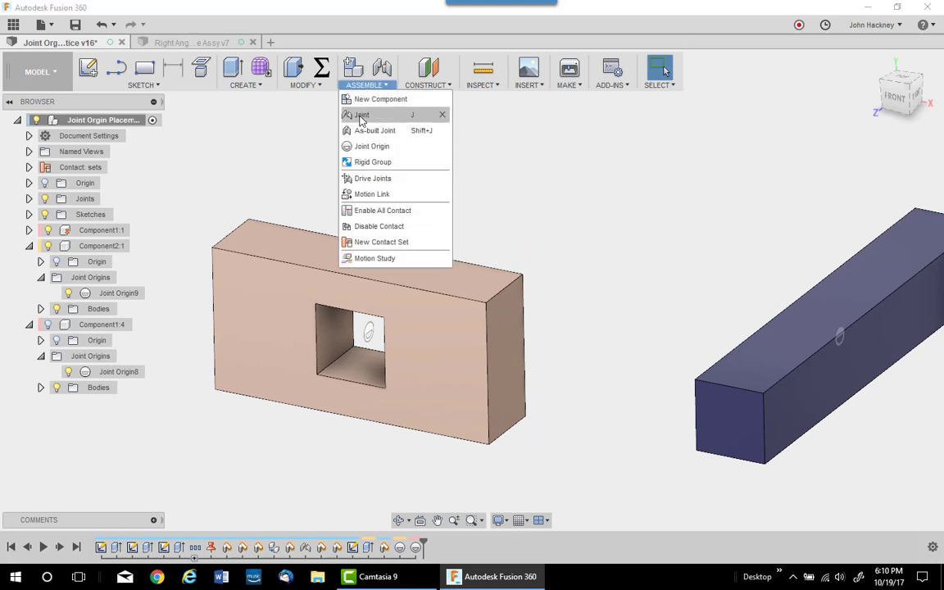
left_click(358, 112)
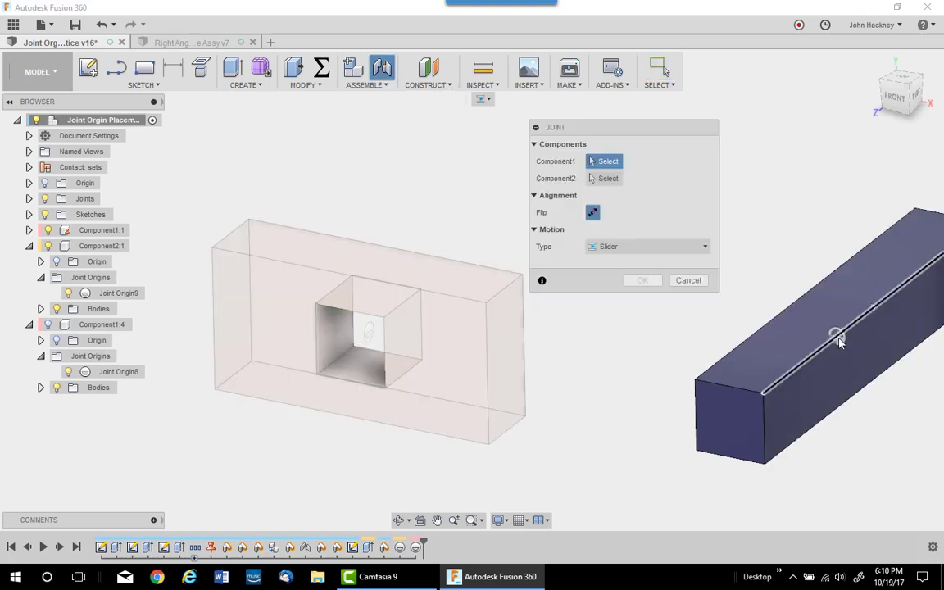
left_click(837, 343)
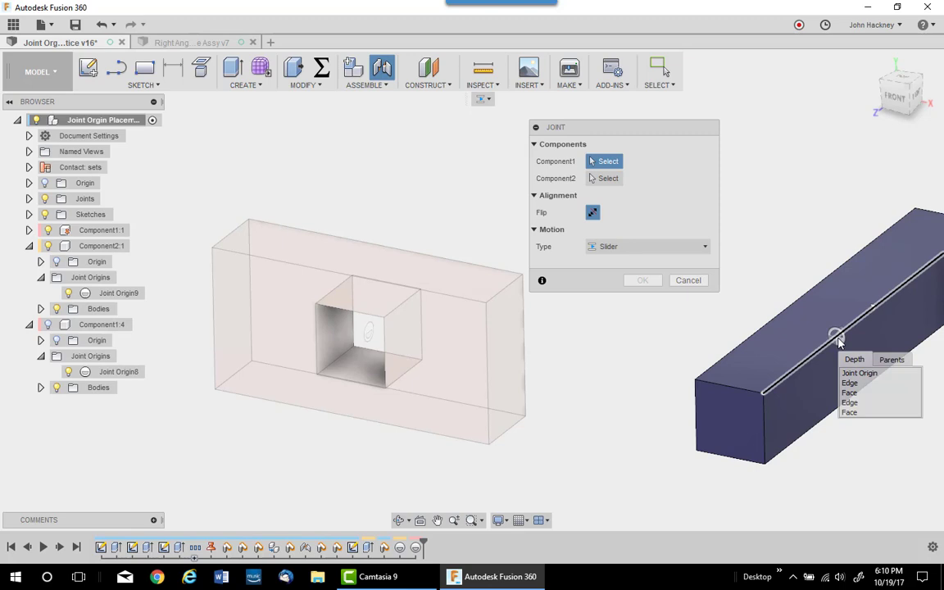
left_click(862, 374)
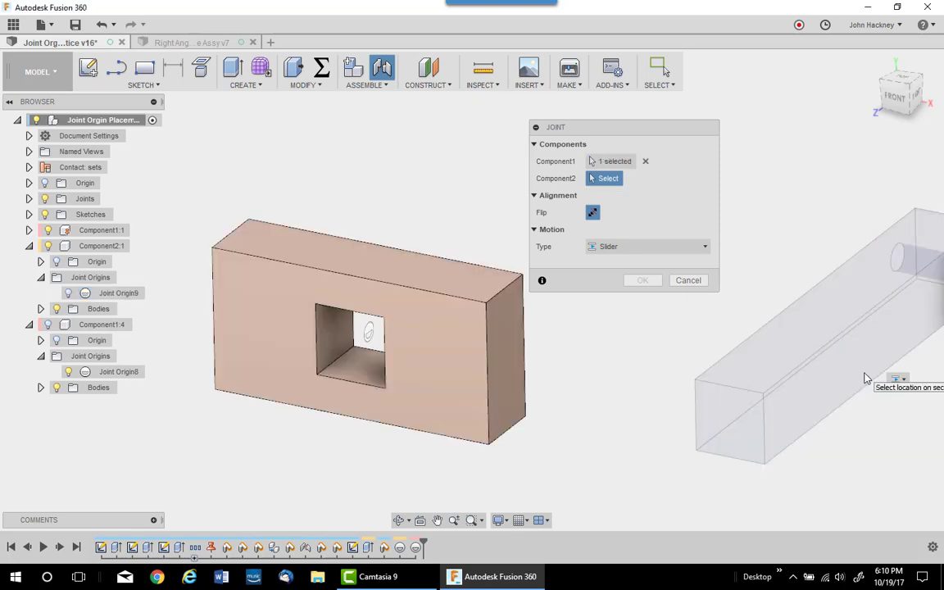
left_click(370, 333)
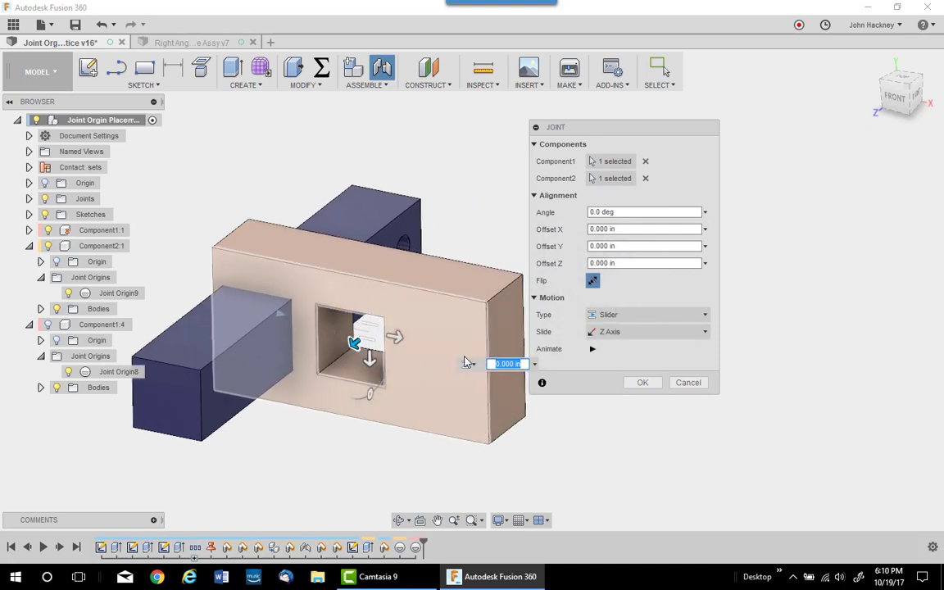
left_click(604, 332)
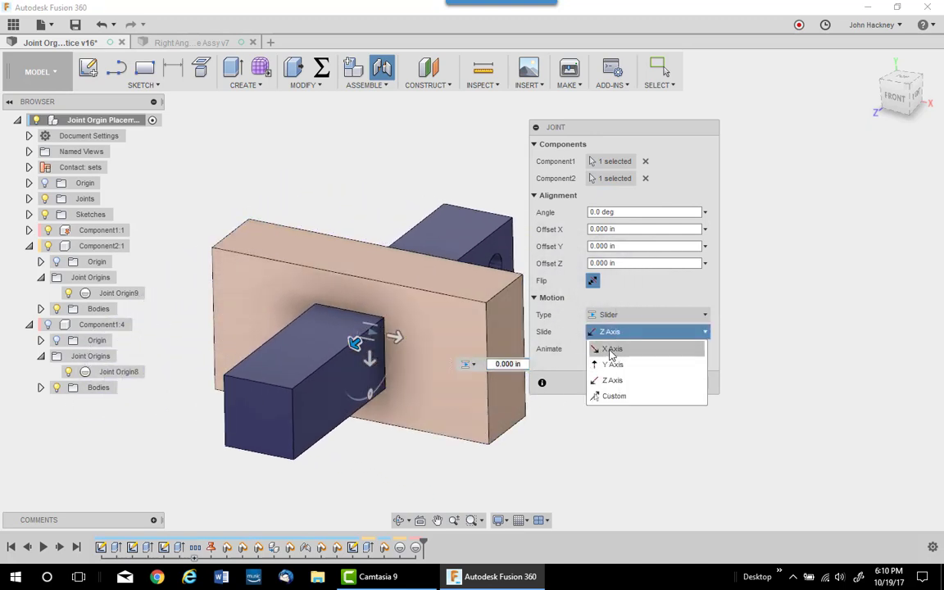
left_click(612, 349)
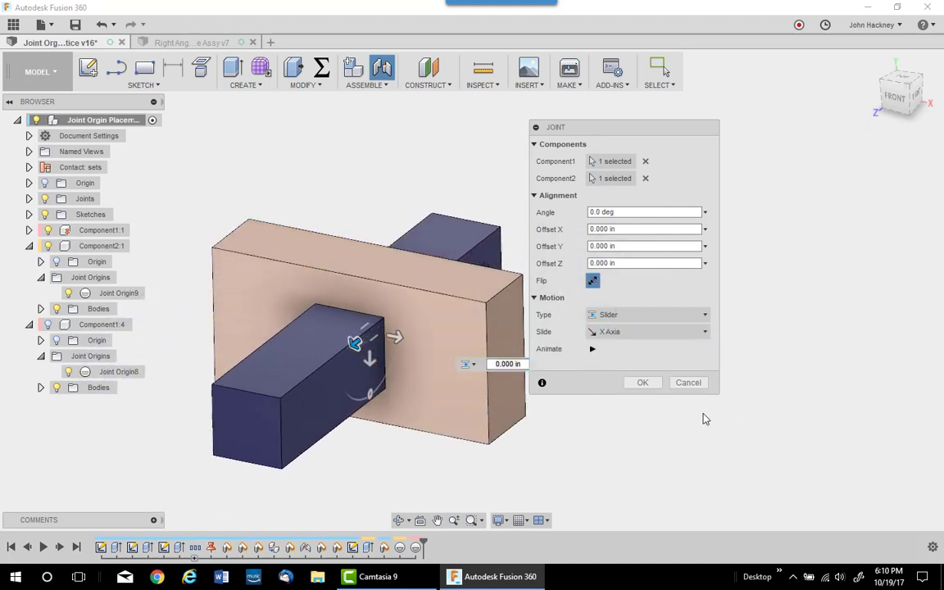
left_click(644, 383)
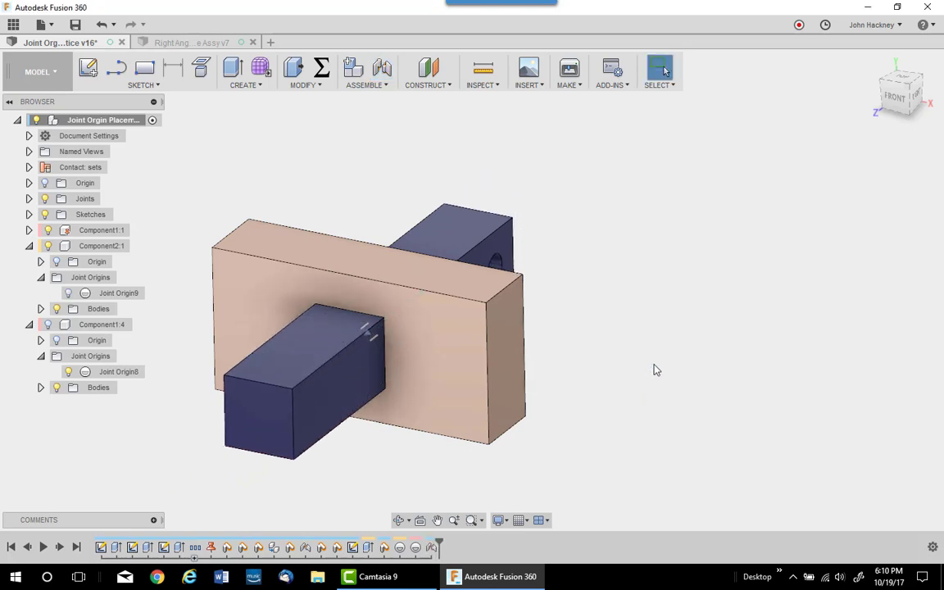
middle_click_drag(653, 369, 703, 379)
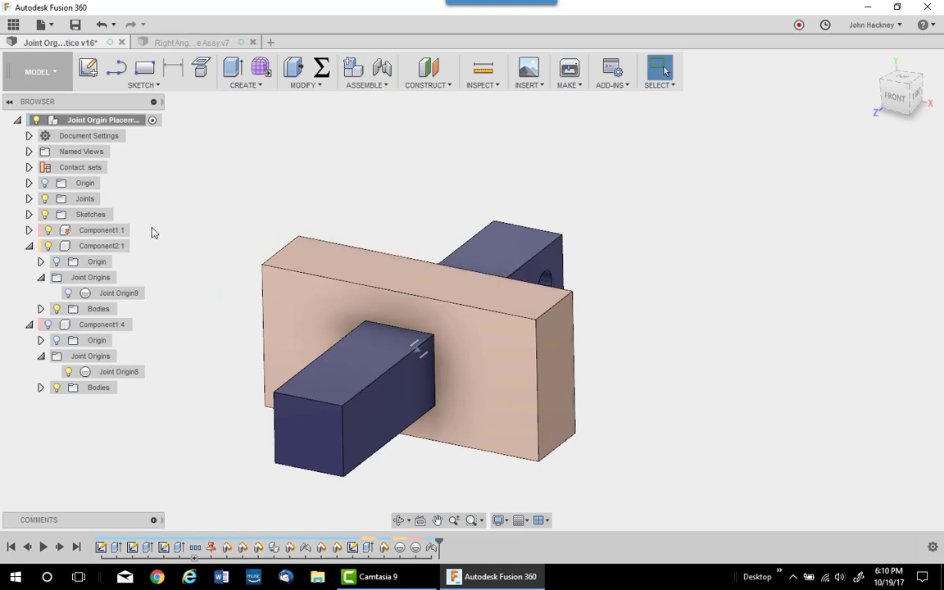
Switch to the open Right Angle Engine assembly document.
left_click(190, 42)
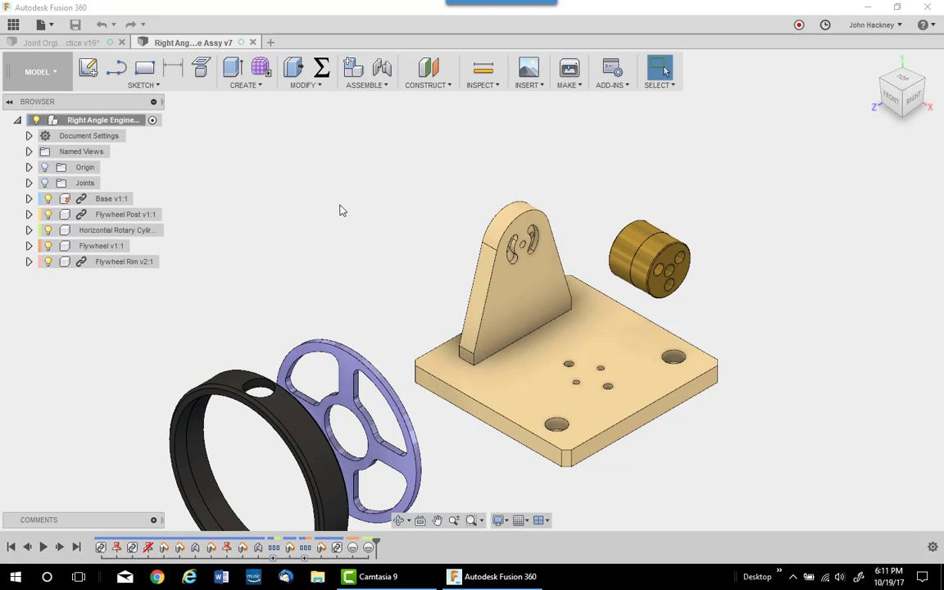
left_click(364, 85)
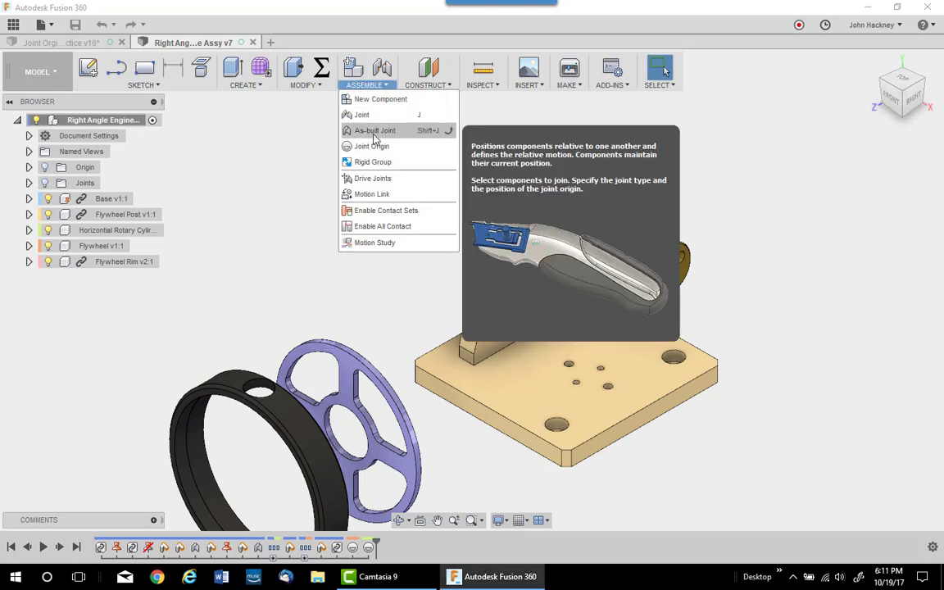
left_click(303, 146)
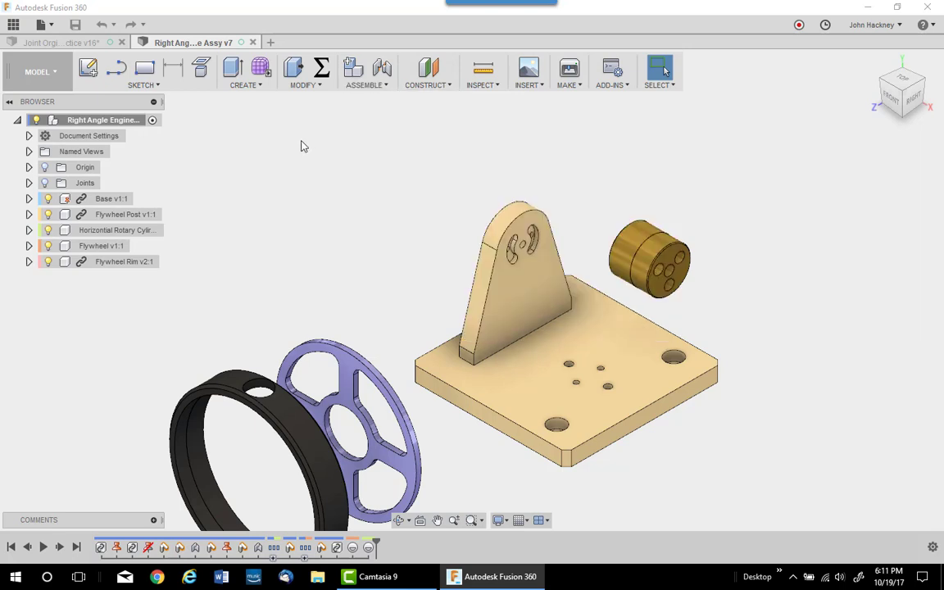
Align the brass cylinder's rear circular edge with the small center hole on the flywheel post, with Capture Position enabled.
left_click(313, 85)
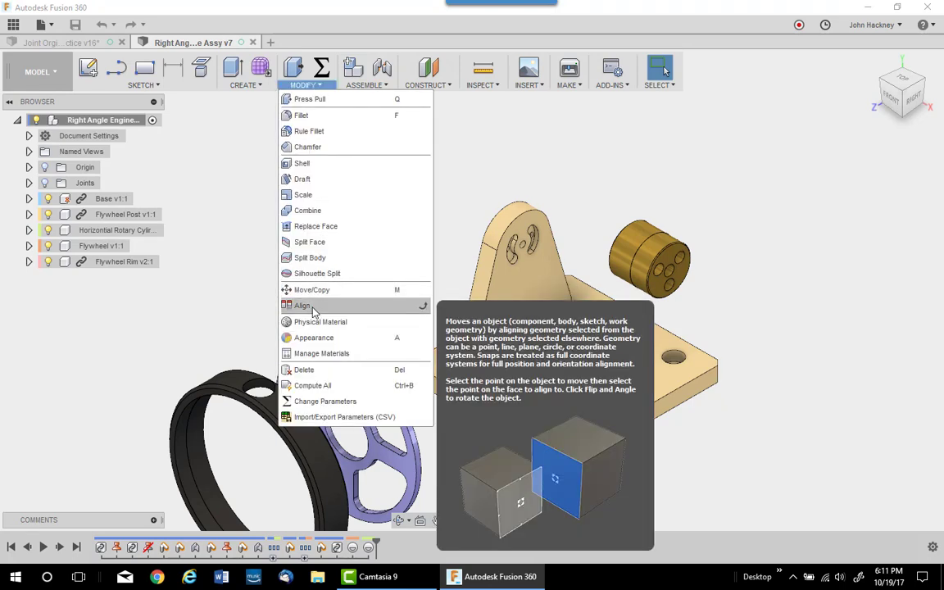
left_click(313, 305)
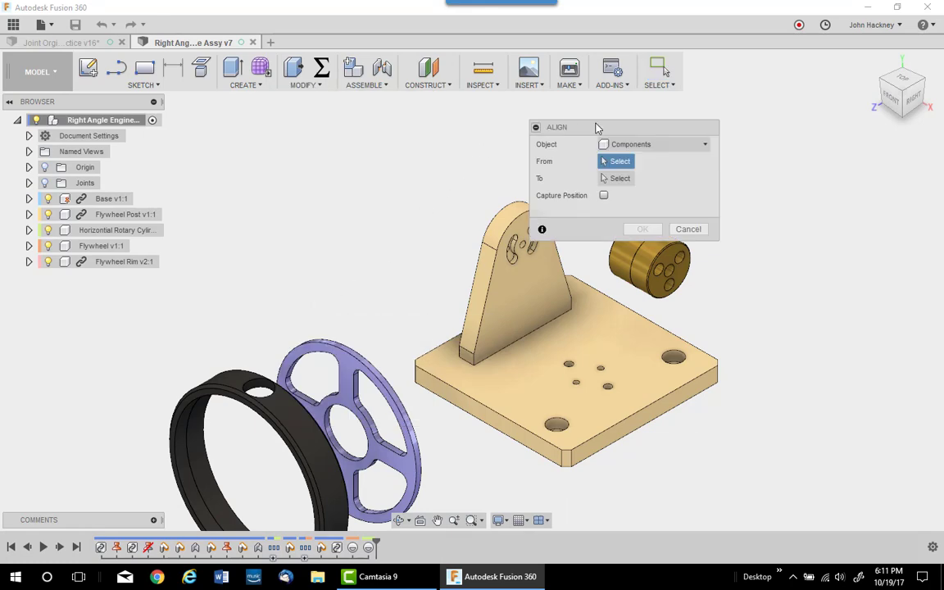
left_click_drag(596, 129, 722, 107)
scroll(629, 222, "up", 3)
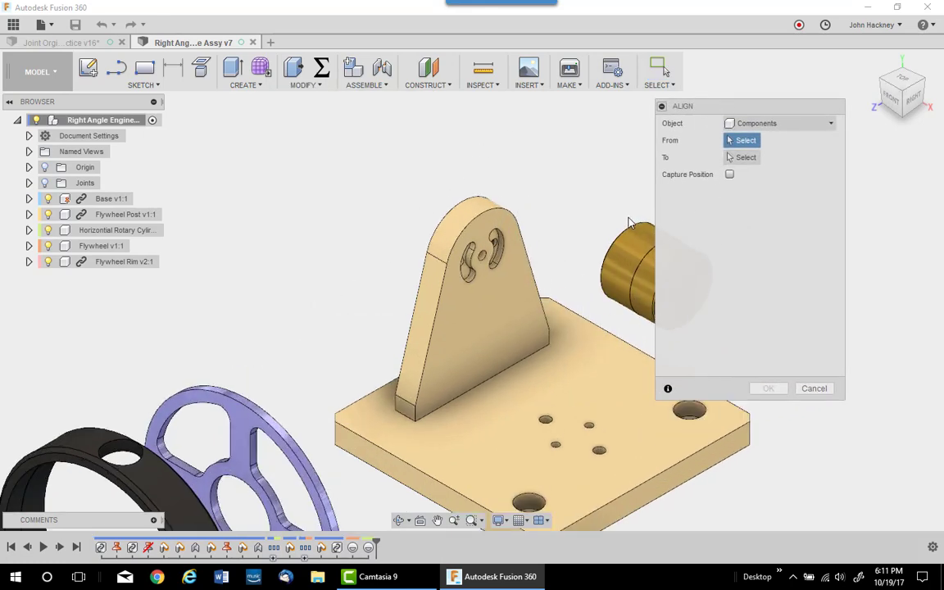
middle_click_drag(607, 297, 660, 301, "shift")
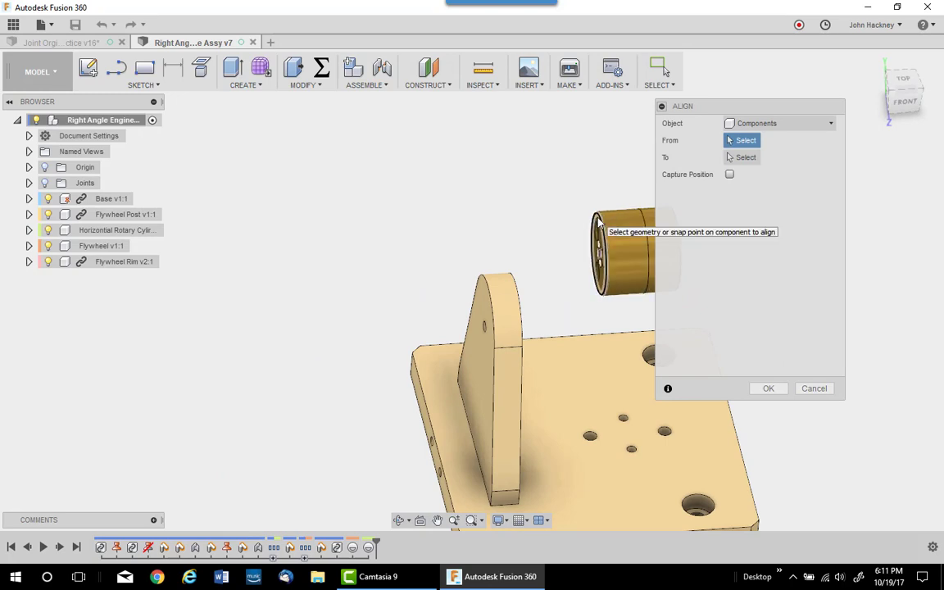
left_click(595, 222)
middle_click_drag(551, 328, 467, 312, "shift")
left_click(423, 244)
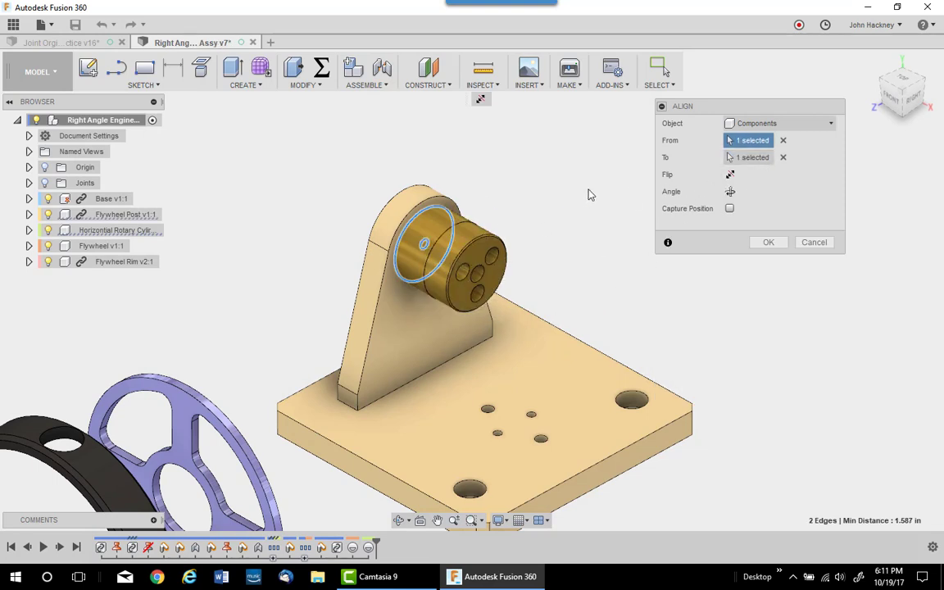
left_click(730, 209)
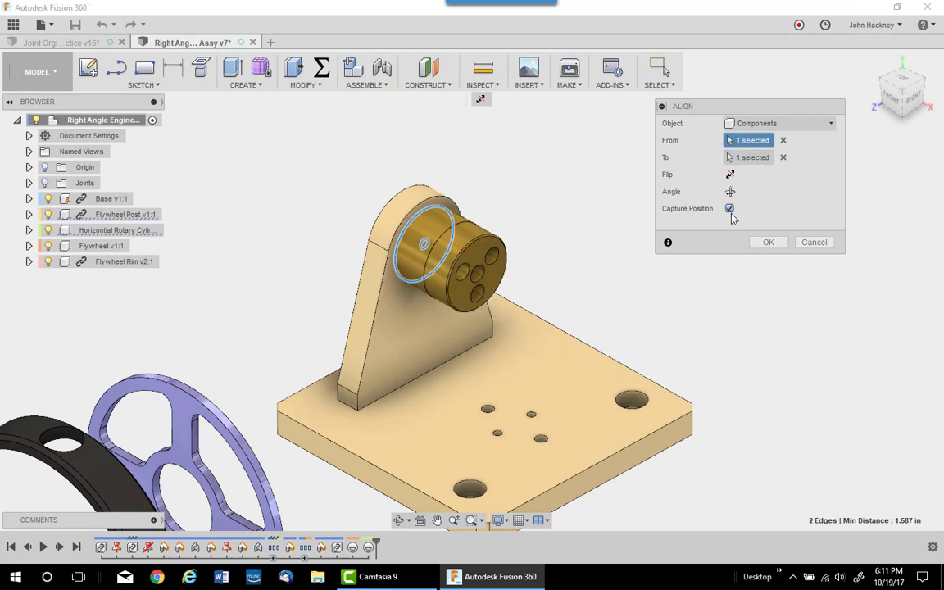
left_click(768, 243)
middle_click_drag(596, 215, 659, 224)
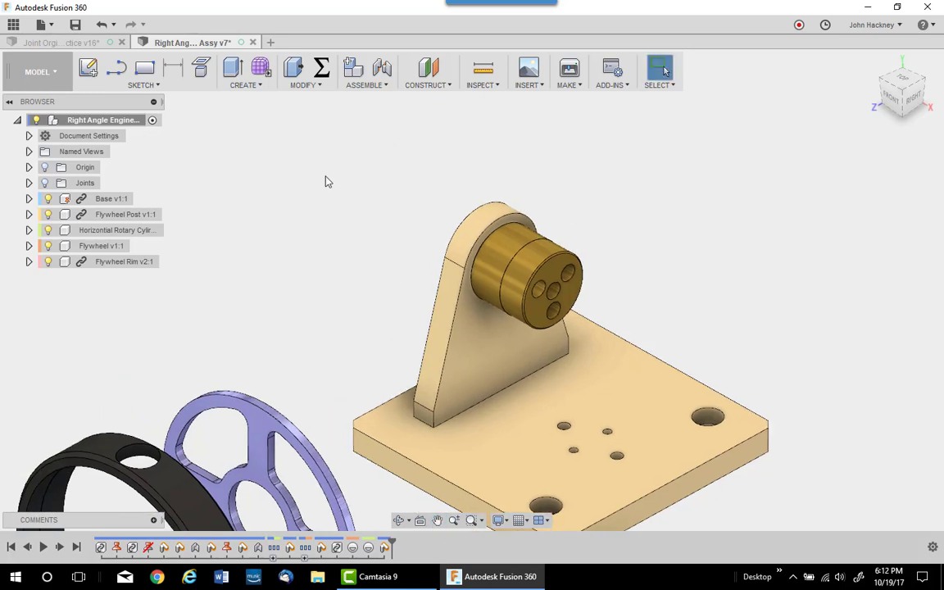
Create a Revolute as-built joint about the Z Axis between the brass cylinder and the flywheel post, positioned on their shared round edge.
left_click(367, 87)
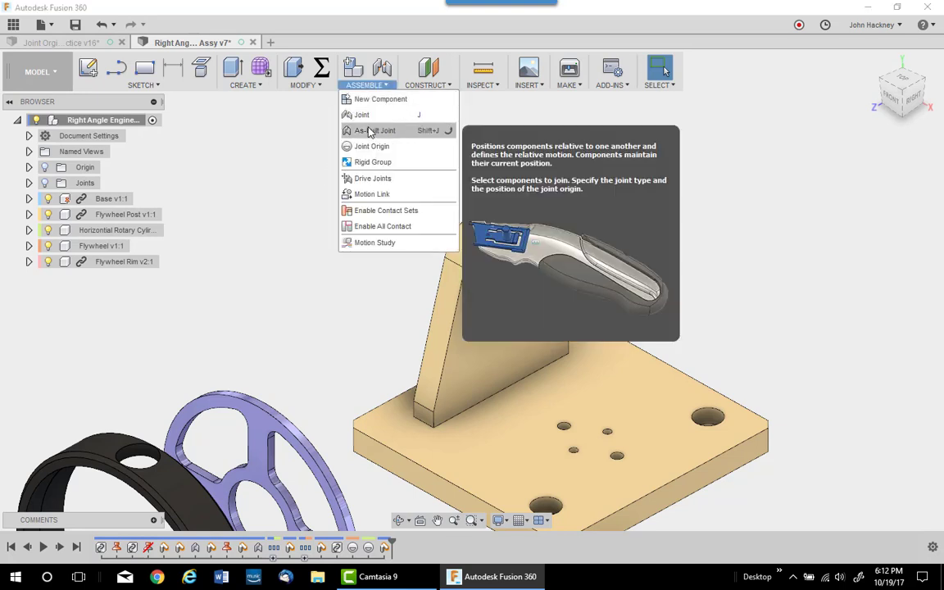
left_click(370, 133)
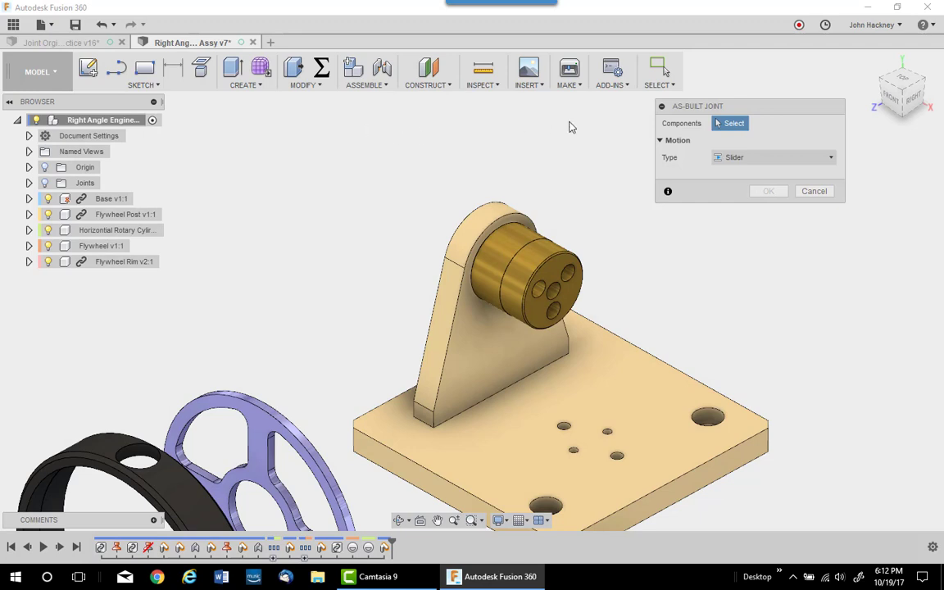
left_click(528, 259)
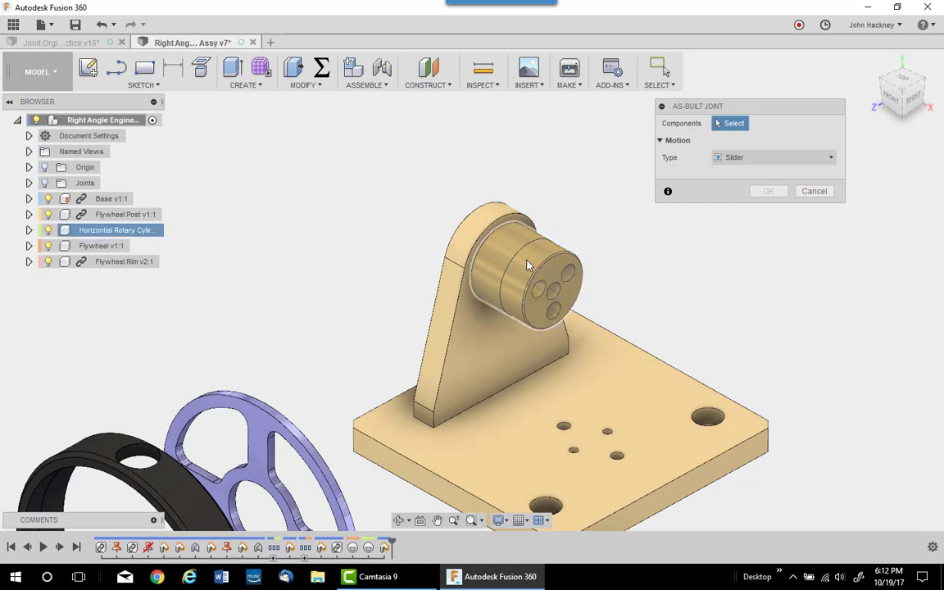
left_click(485, 228)
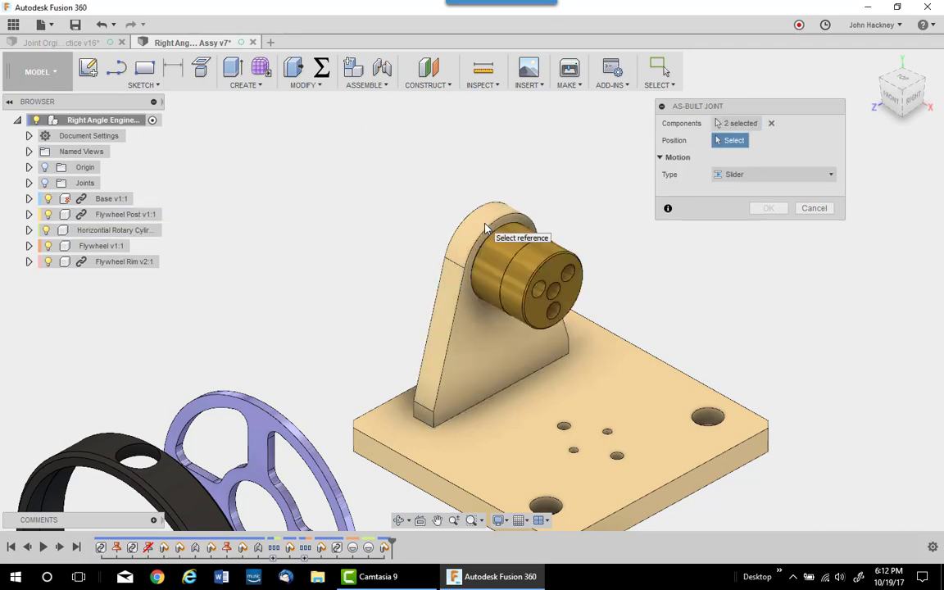
left_click(770, 174)
left_click(750, 208)
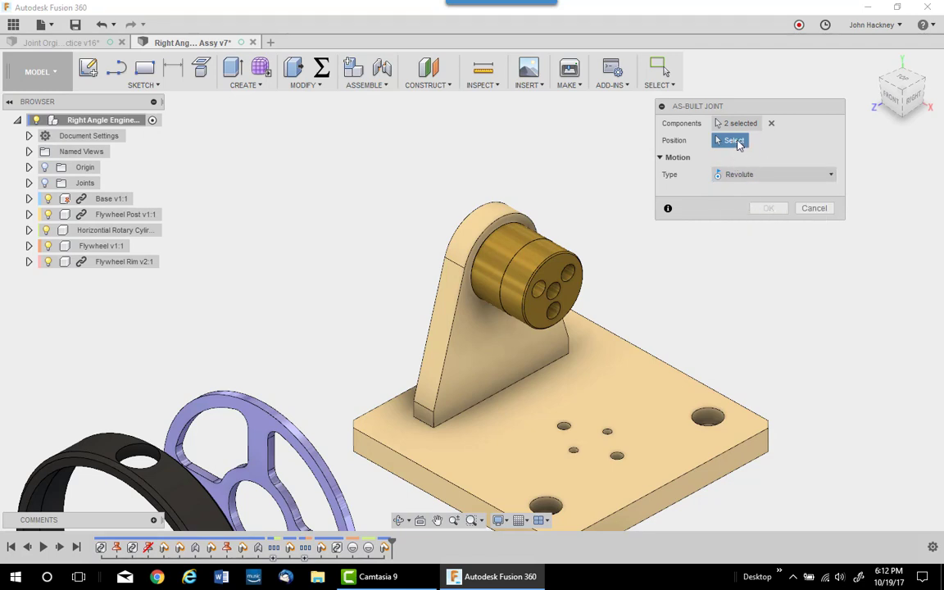
left_click(522, 217)
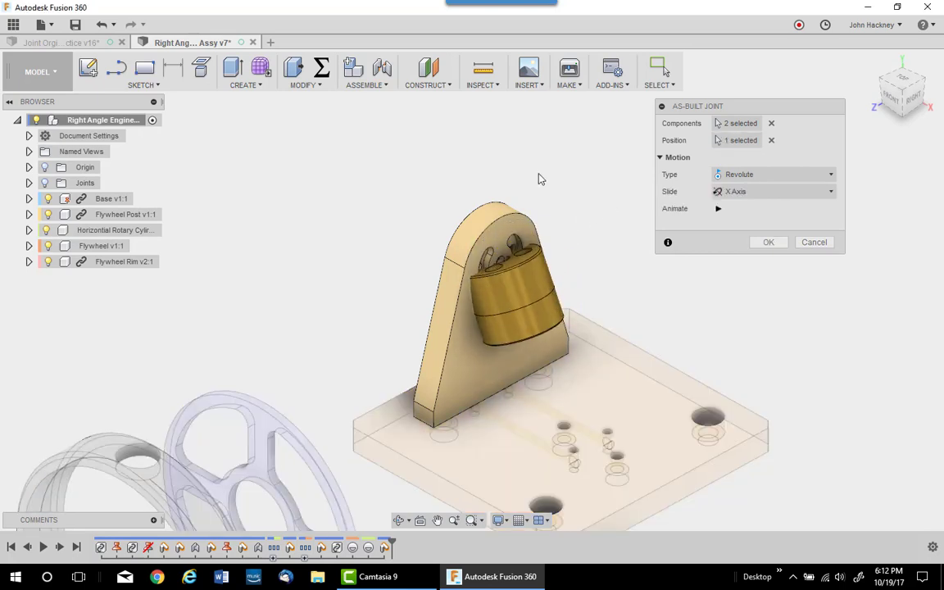
left_click(733, 194)
left_click(722, 237)
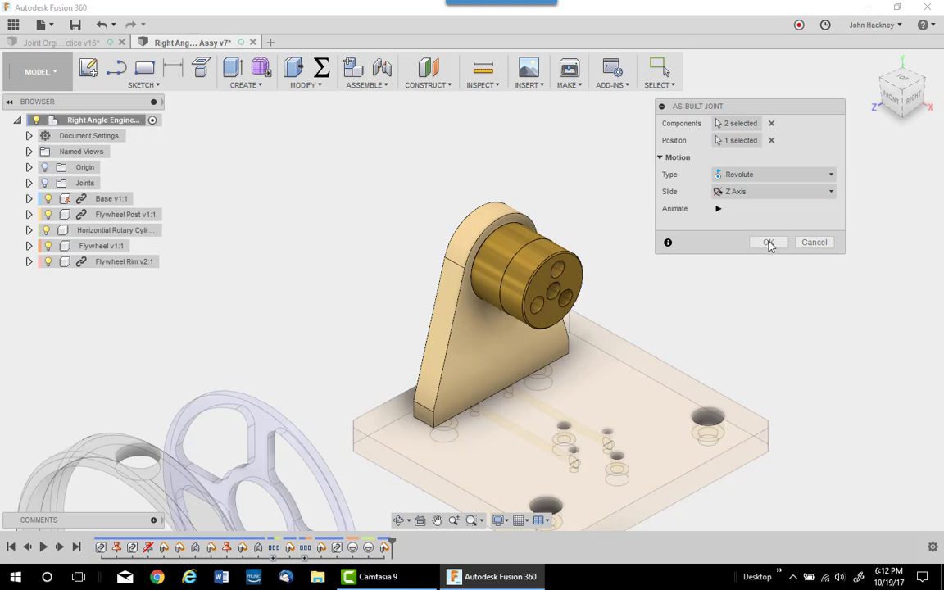
left_click(768, 243)
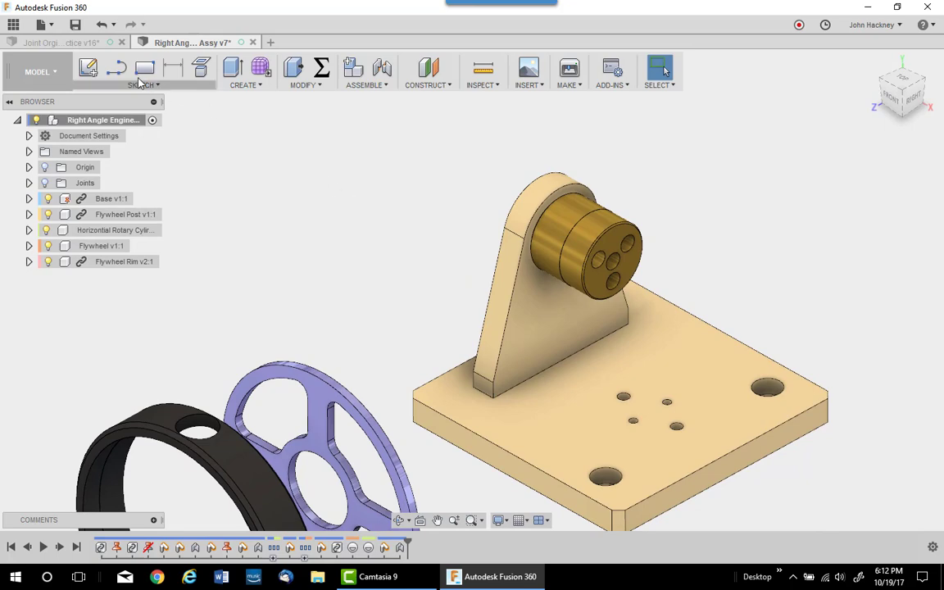
Insert the Valve Port Block design from the Right Angle Engine folder into the assembly.
left_click(13, 24)
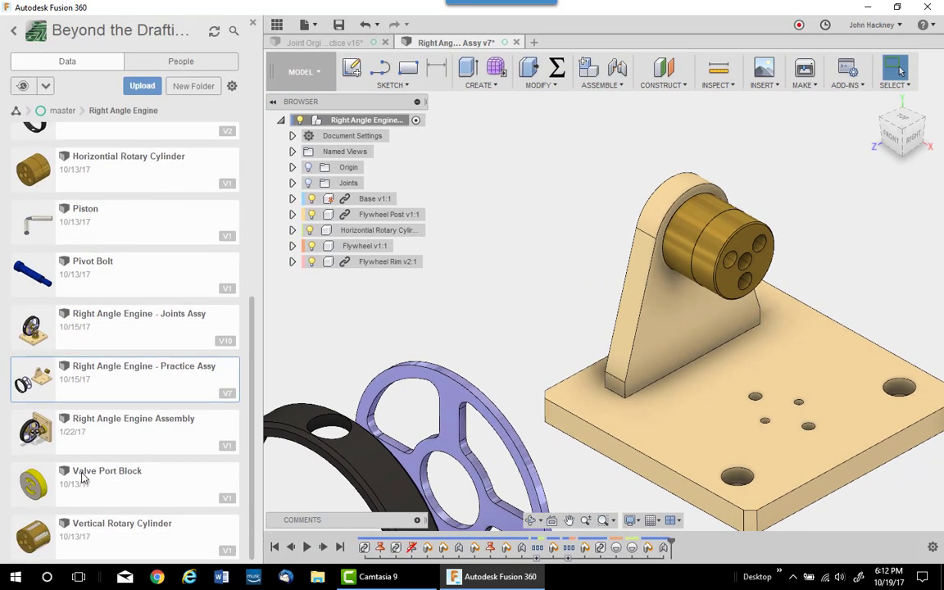
right_click(98, 480)
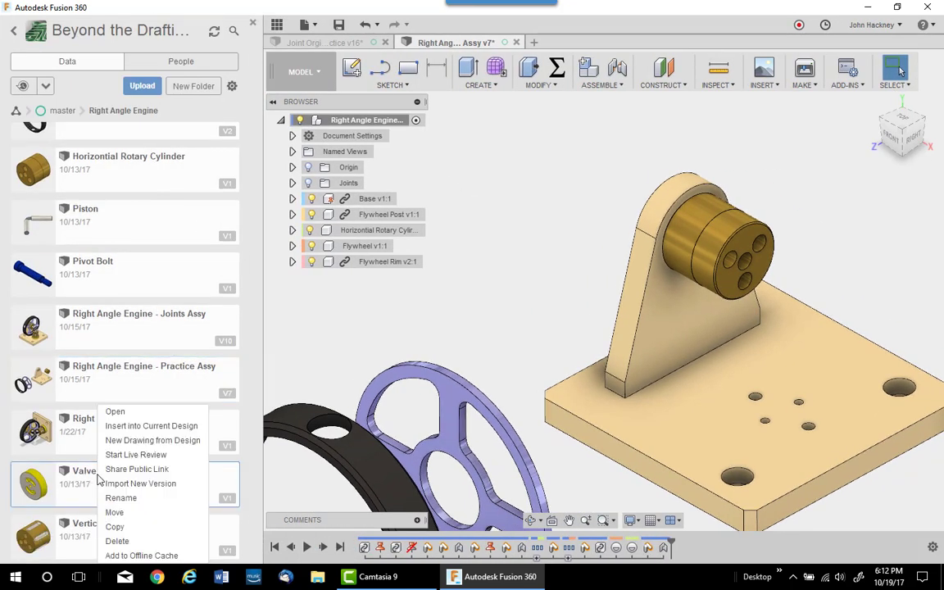
left_click(115, 390)
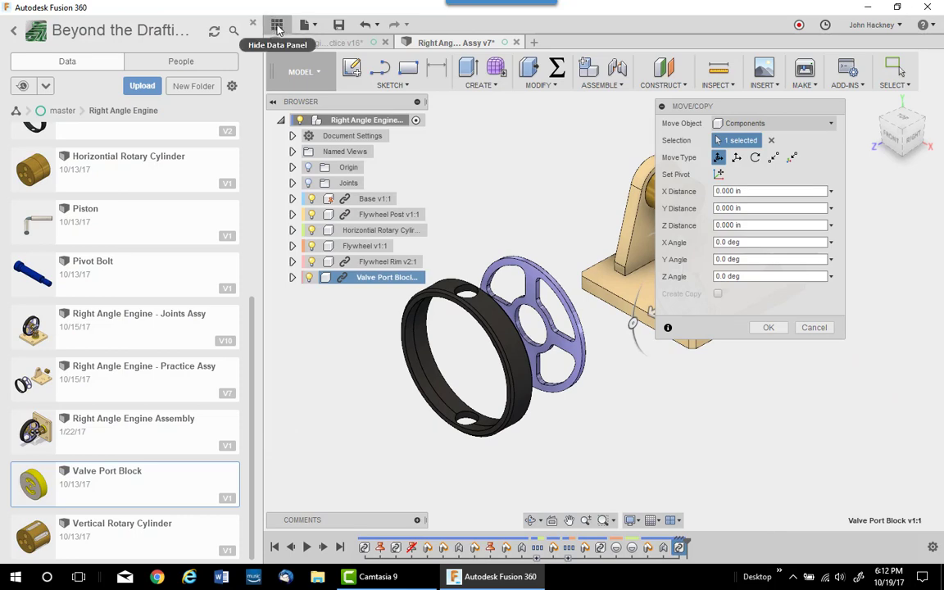
left_click(277, 27)
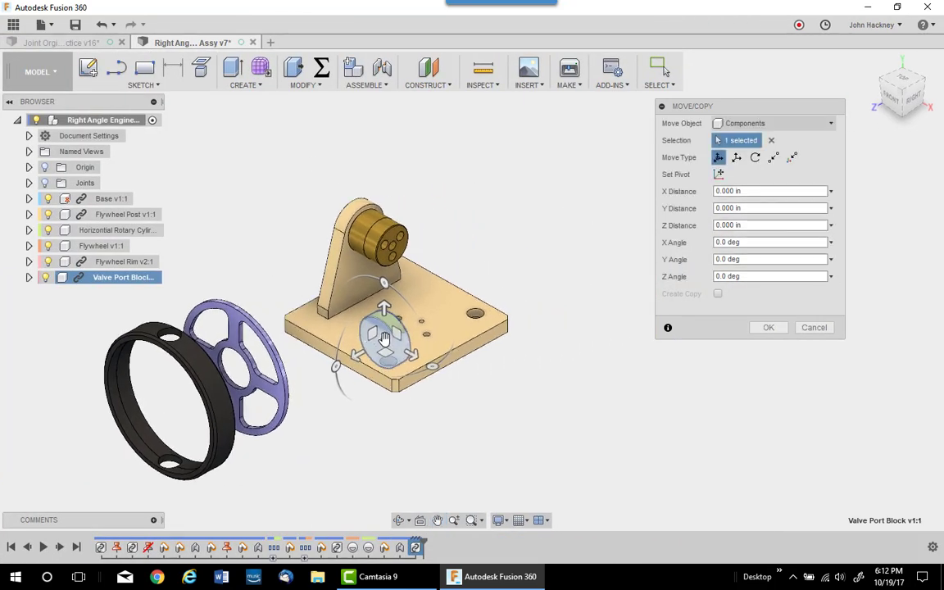
Move the Valve Port Block about 4.104, -1.336, -2.922 in clear of the base, and rotate it -195 degrees about X.
left_click_drag(384, 338, 586, 401)
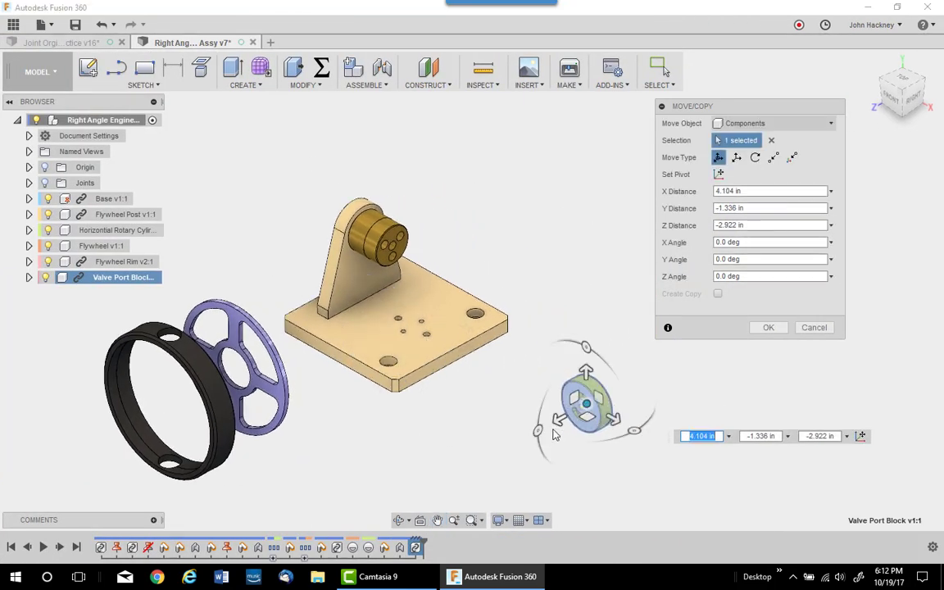
left_click_drag(537, 430, 670, 400)
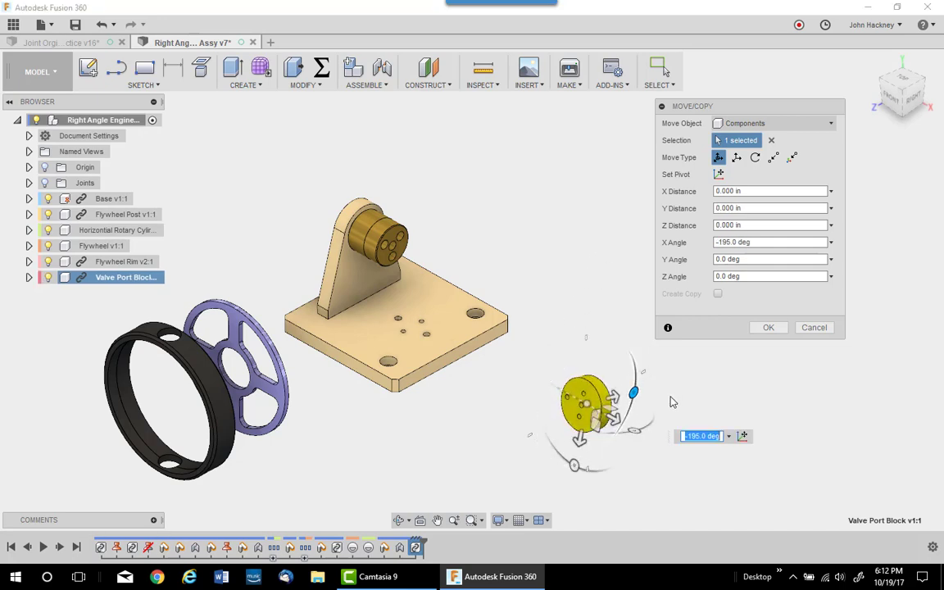
left_click(768, 327)
Align an outer hole on the Valve Port Block's drilled face with the matching small base hole, flipped, with Capture Position enabled.
scroll(525, 333, "up", 2)
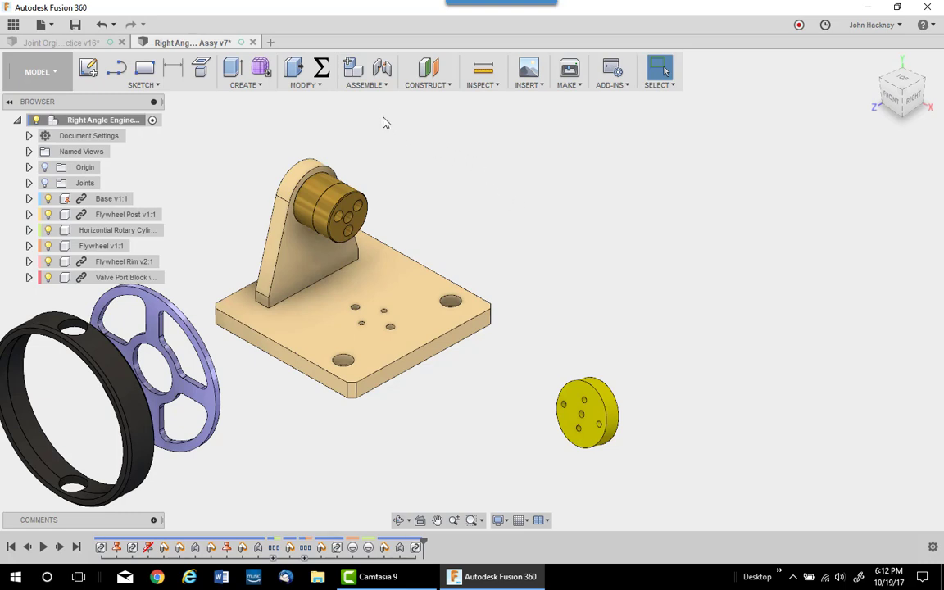
left_click(367, 85)
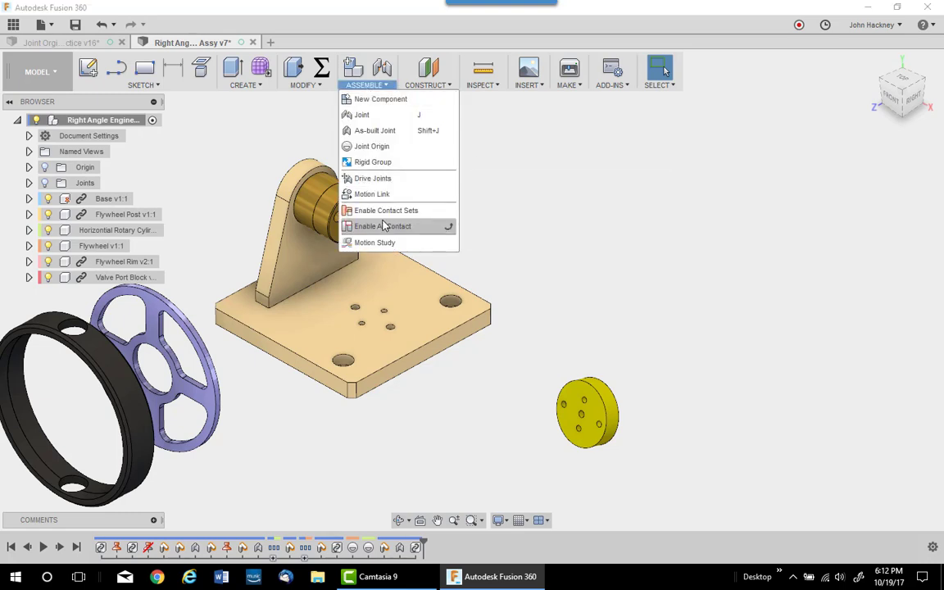
mouse_move(303, 85)
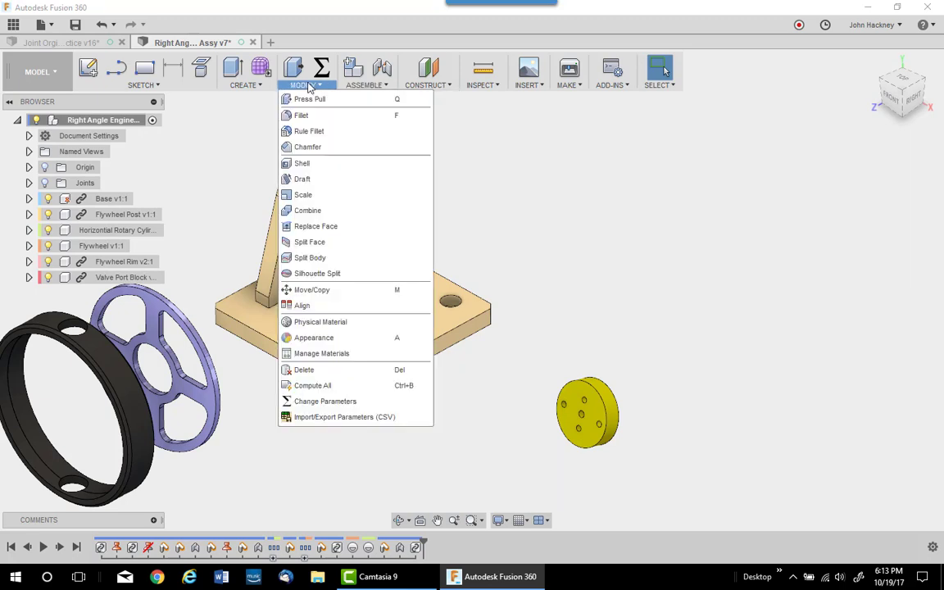
left_click(321, 305)
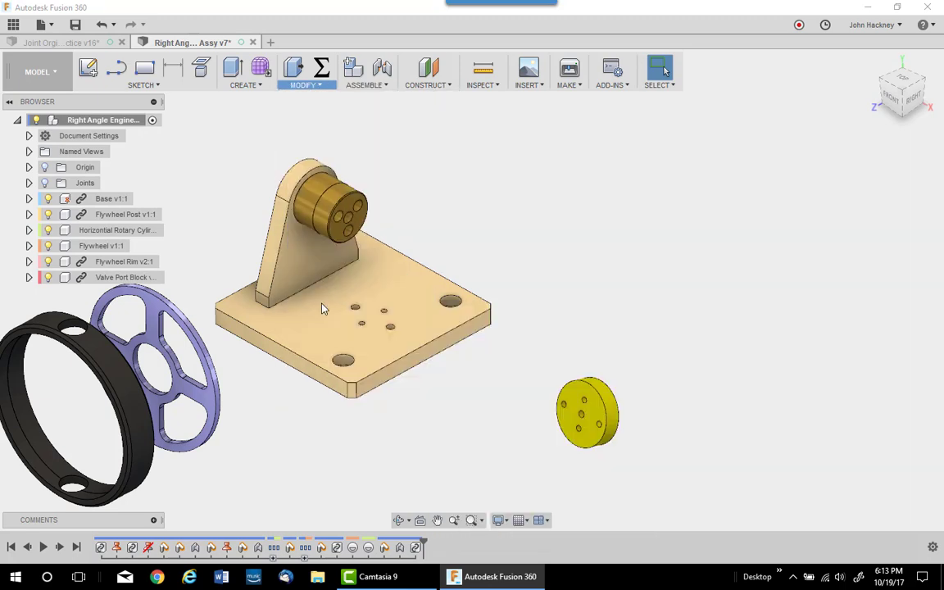
left_click(565, 413)
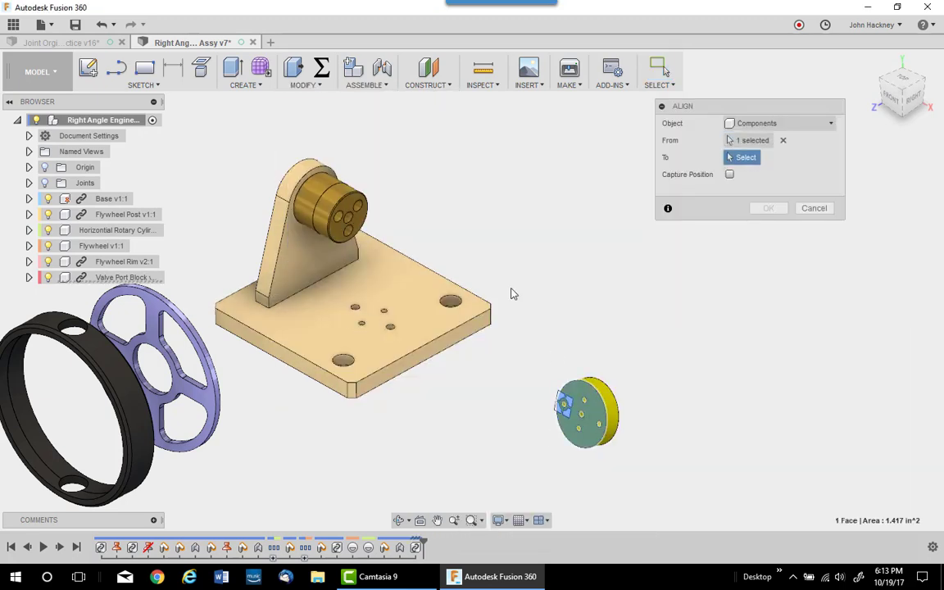
left_click(358, 311)
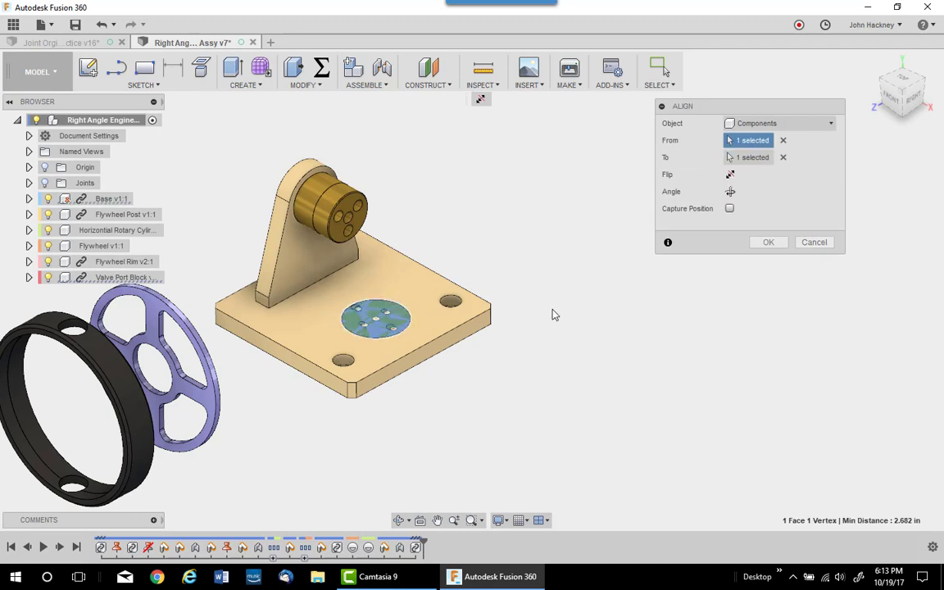
left_click(730, 177)
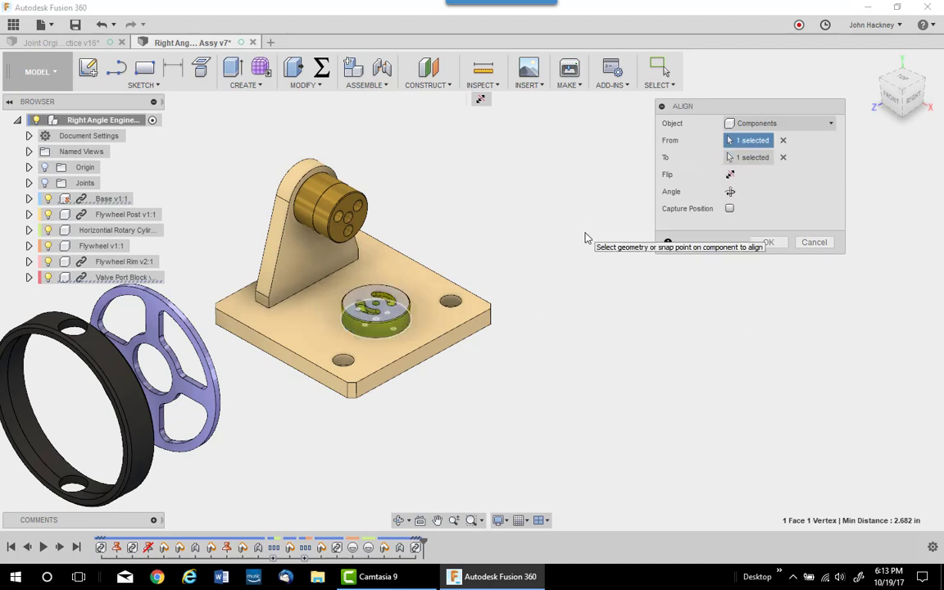
left_click(729, 208)
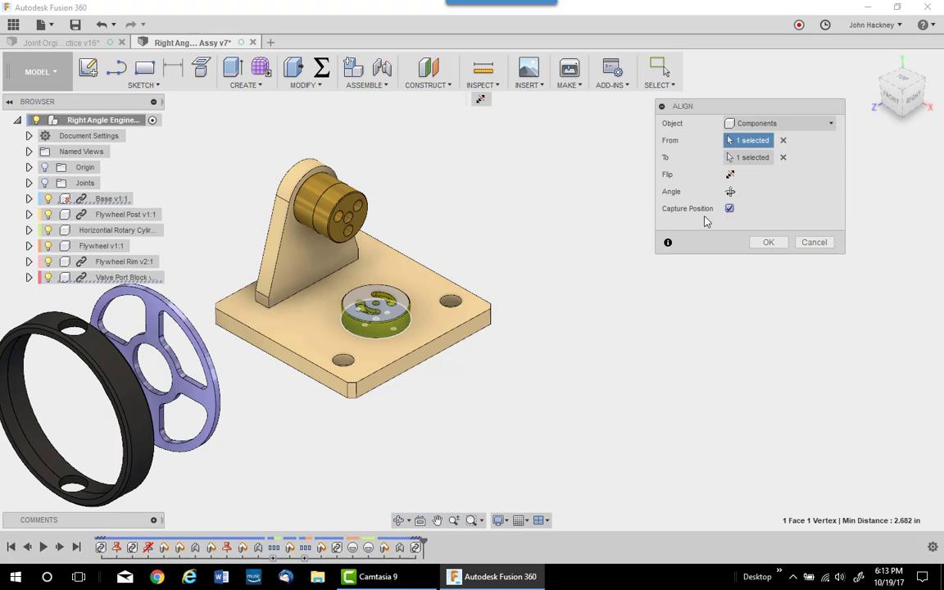
left_click(768, 244)
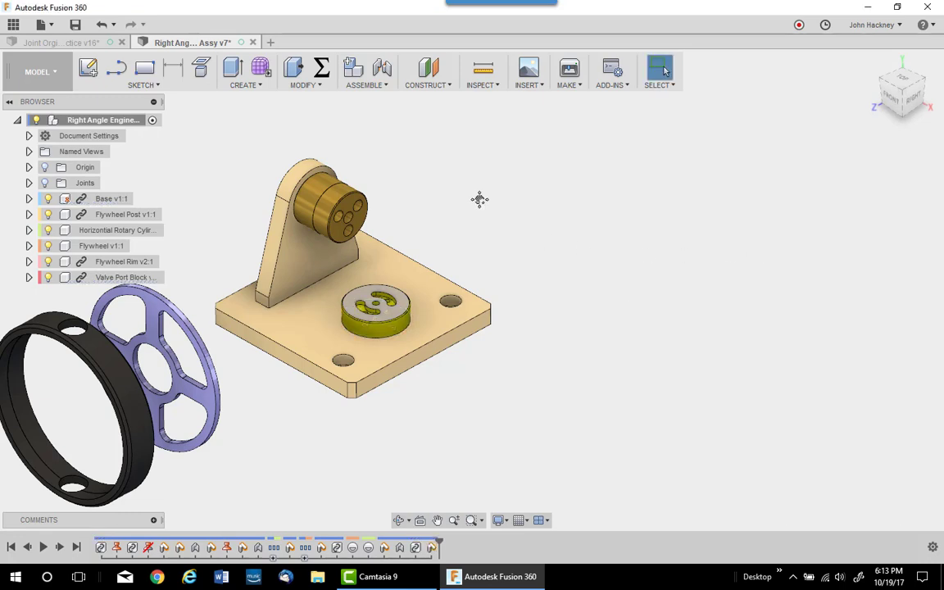
middle_click_drag(478, 200, 534, 229)
left_click(366, 85)
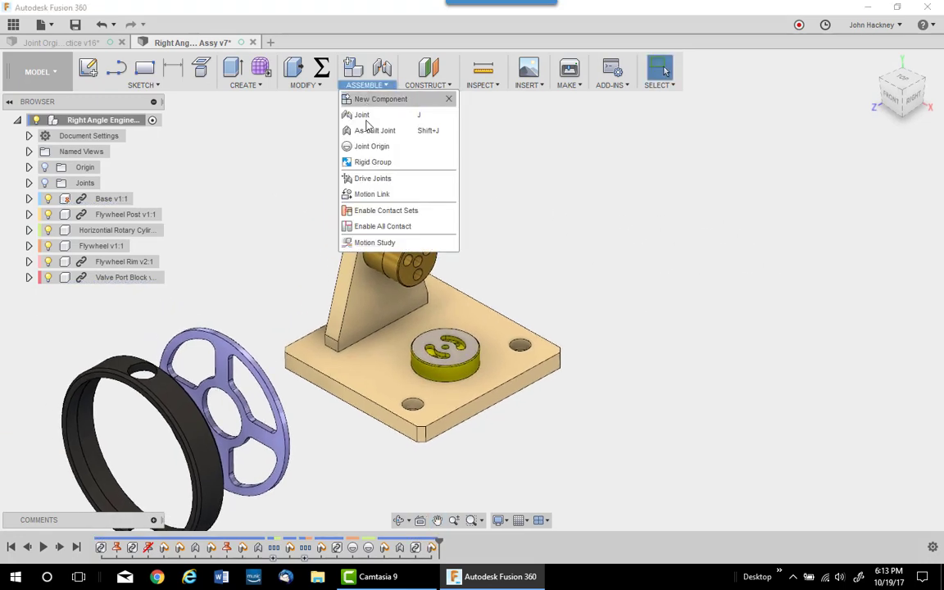
left_click(370, 137)
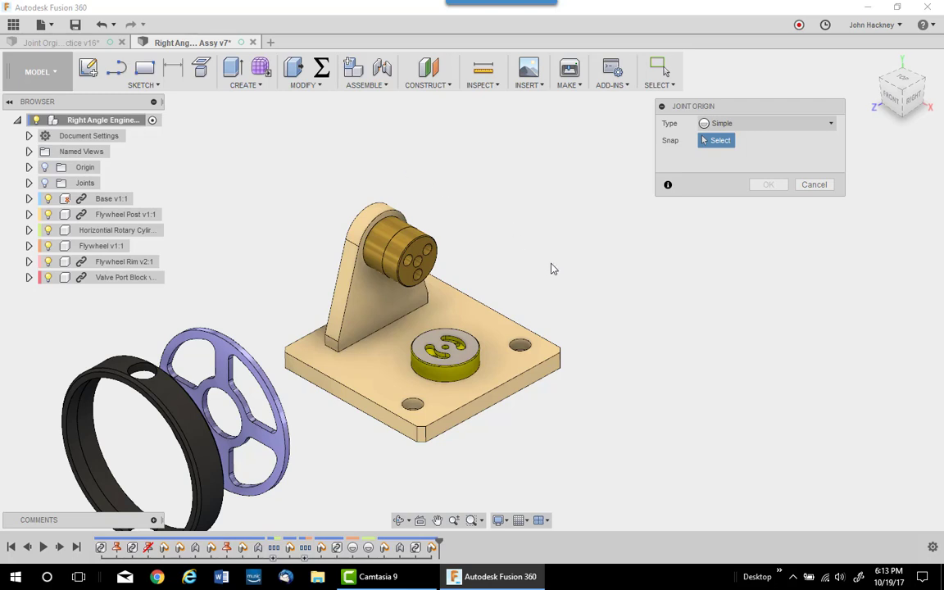
left_click(813, 185)
Create a Rigid as-built joint between the Valve Port Block and the Base.
left_click(363, 85)
left_click(371, 129)
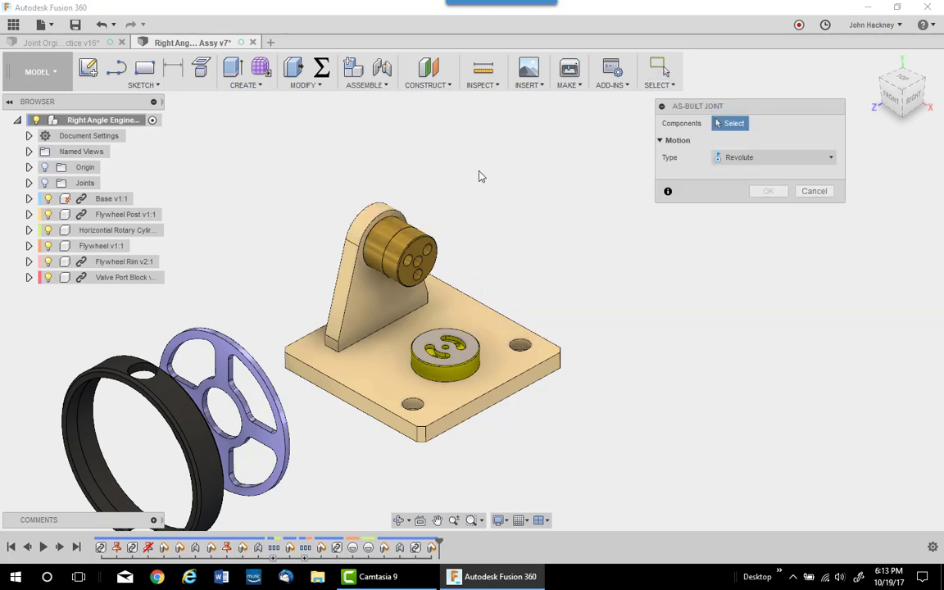
left_click(461, 345)
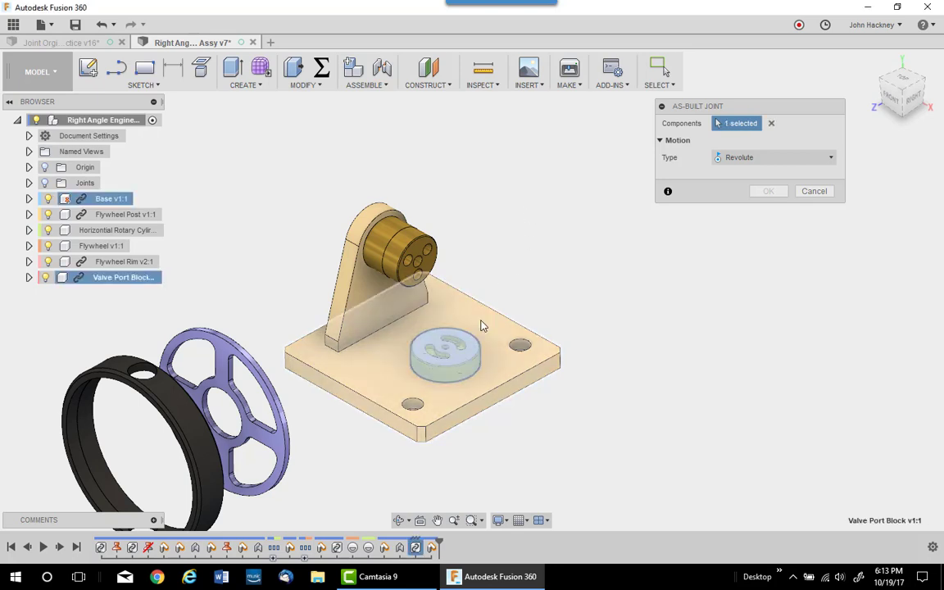
left_click(485, 323)
left_click(758, 174)
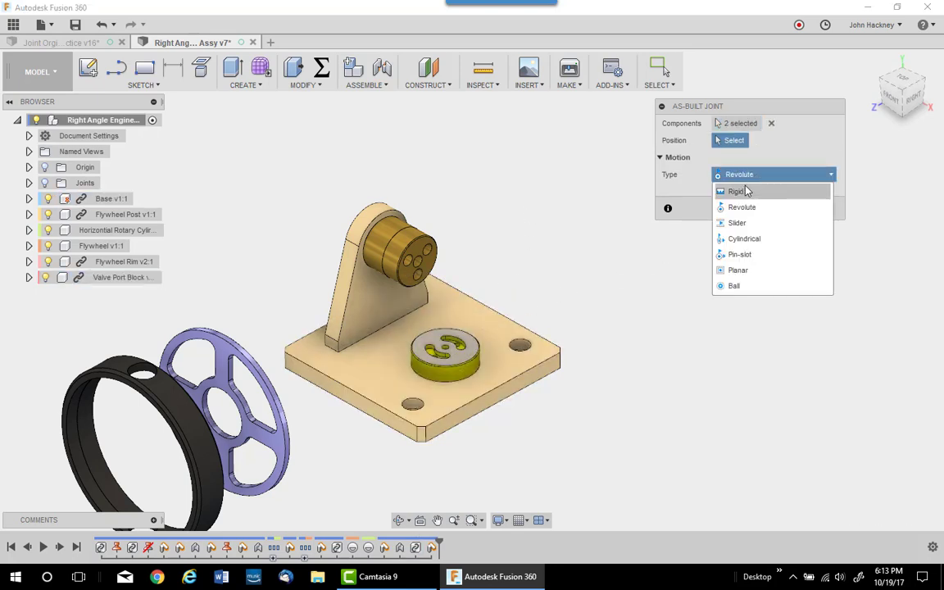
left_click(748, 189)
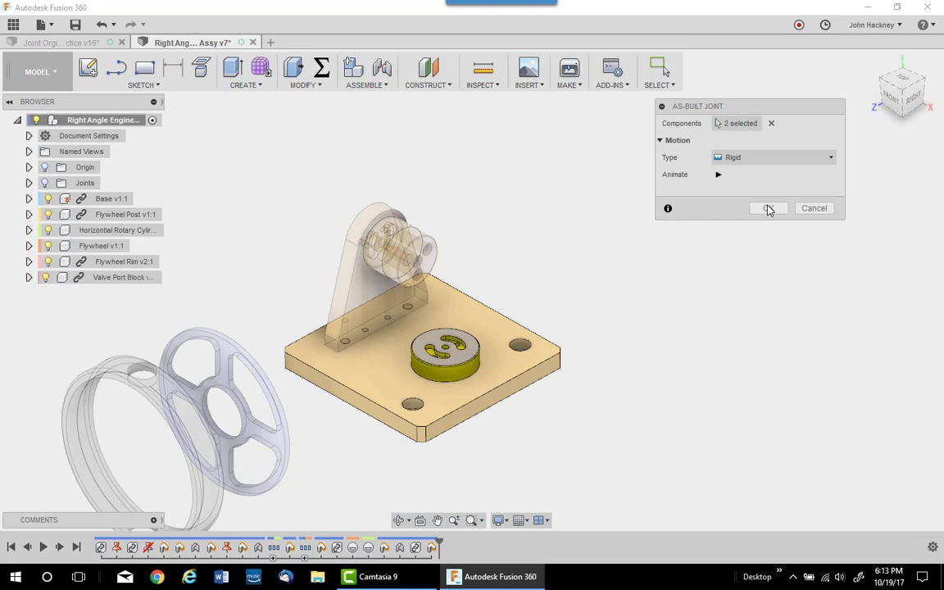
left_click(768, 209)
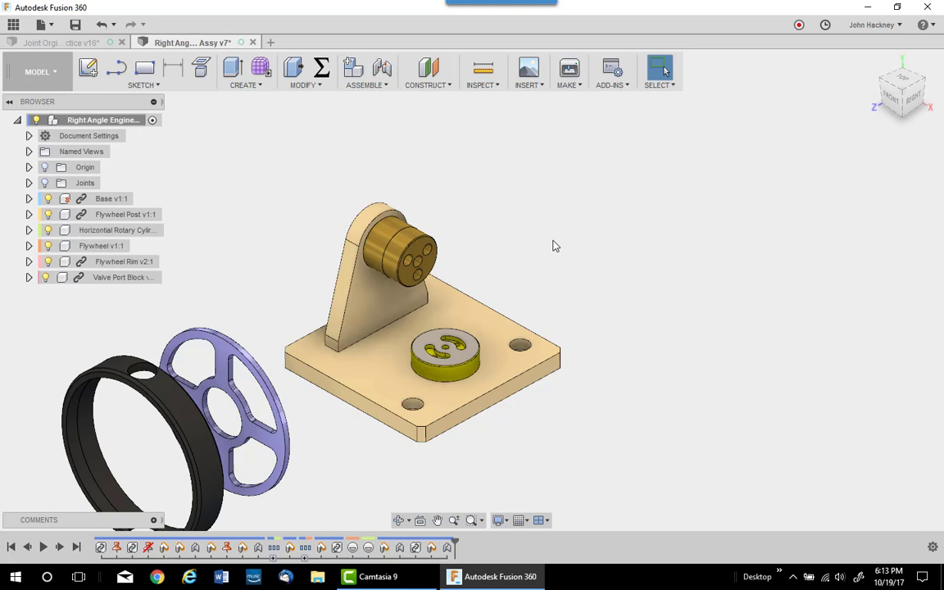
middle_click_drag(550, 244, 631, 224)
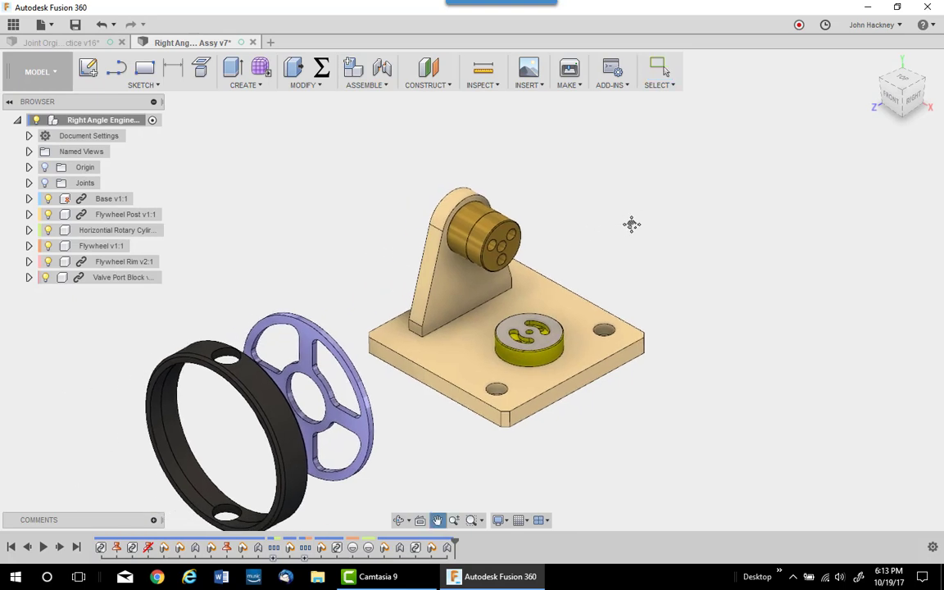
key("Escape")
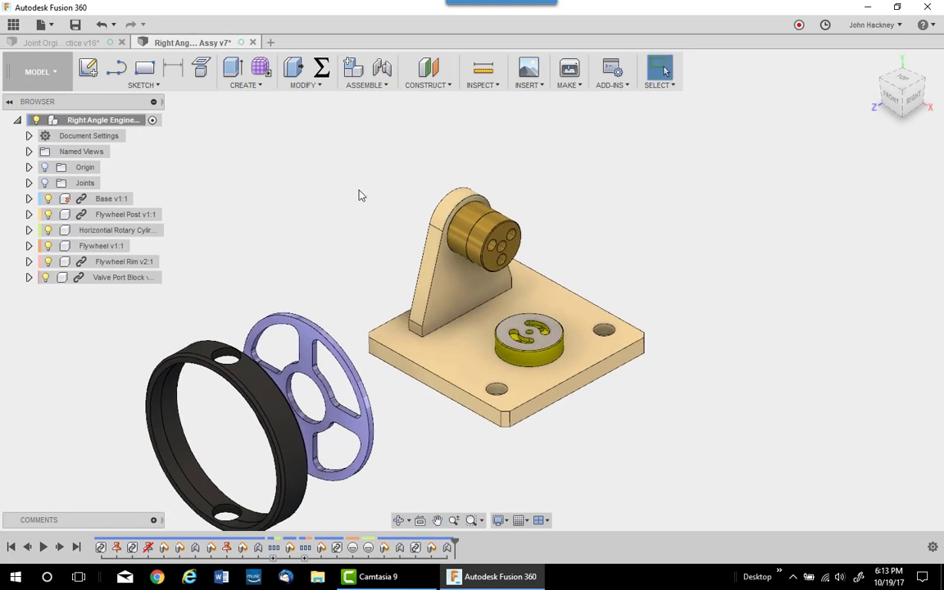
left_click(303, 86)
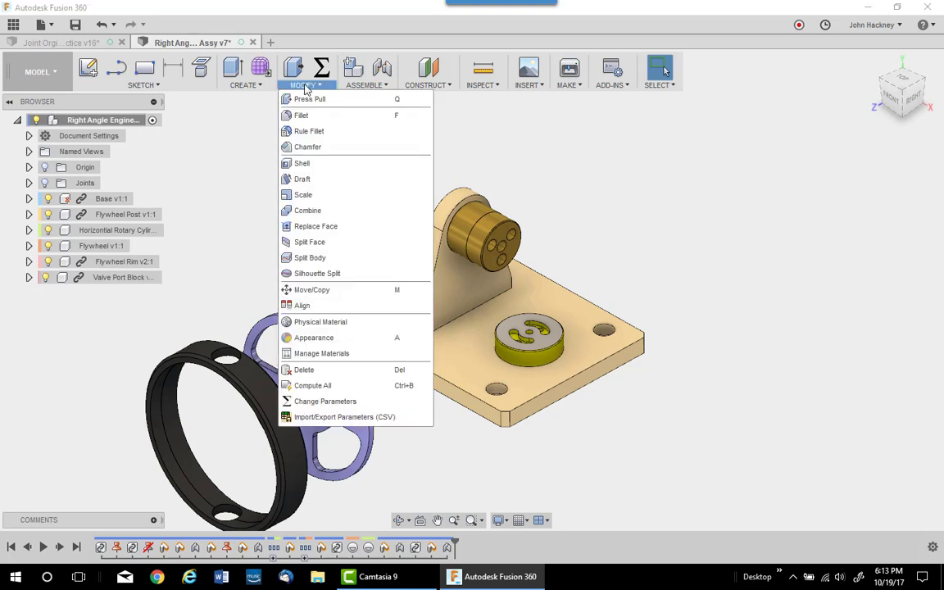
left_click(236, 136)
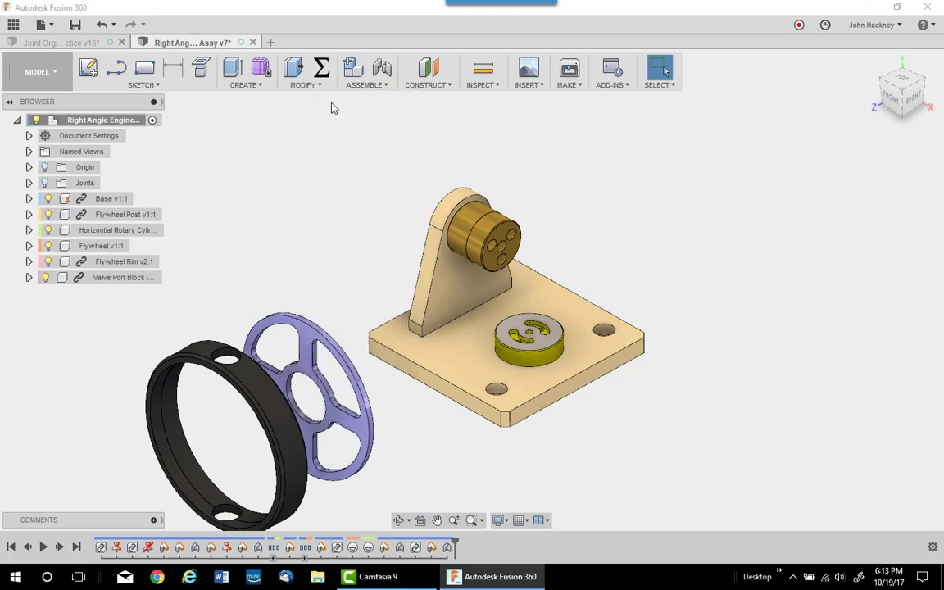
left_click(362, 86)
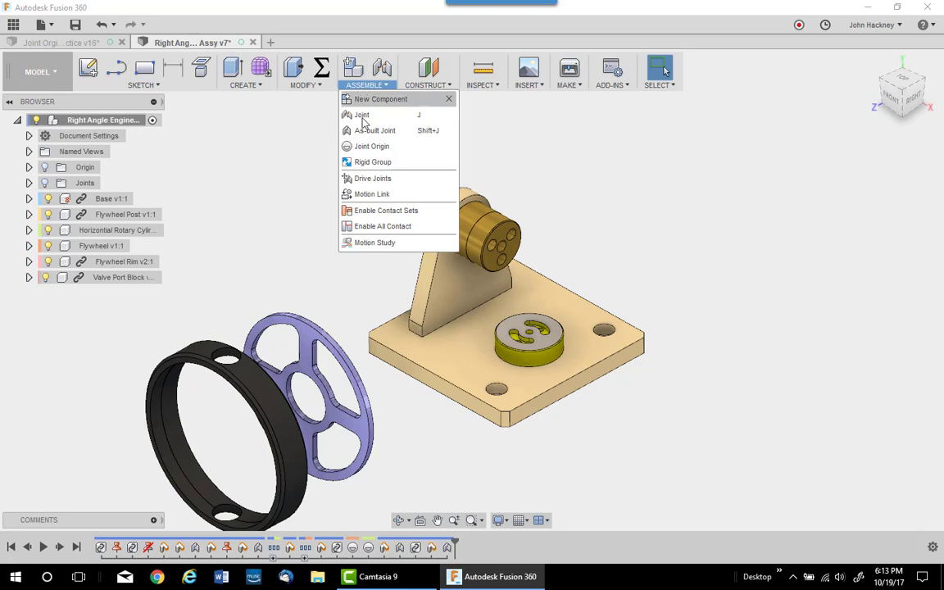
left_click(371, 146)
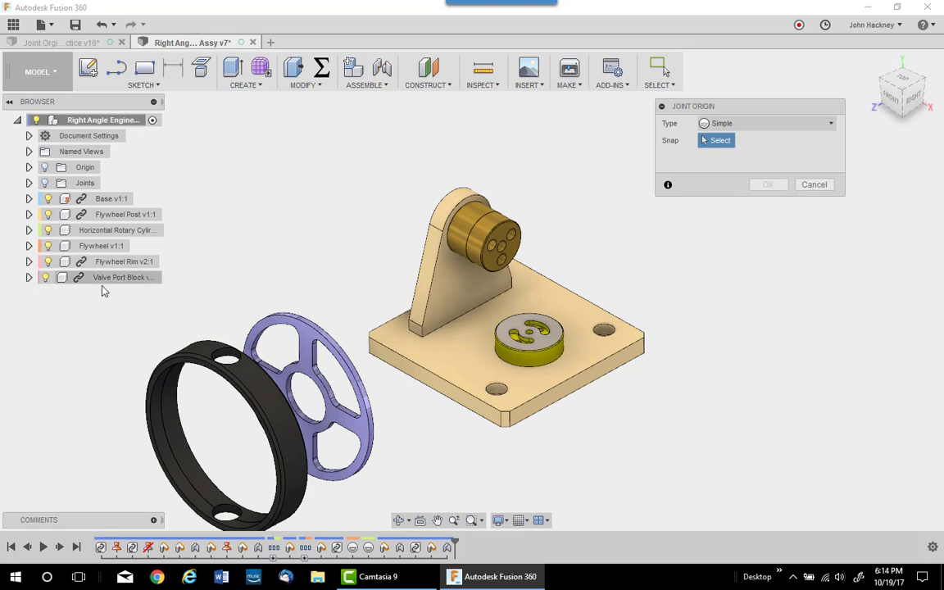
left_click(822, 187)
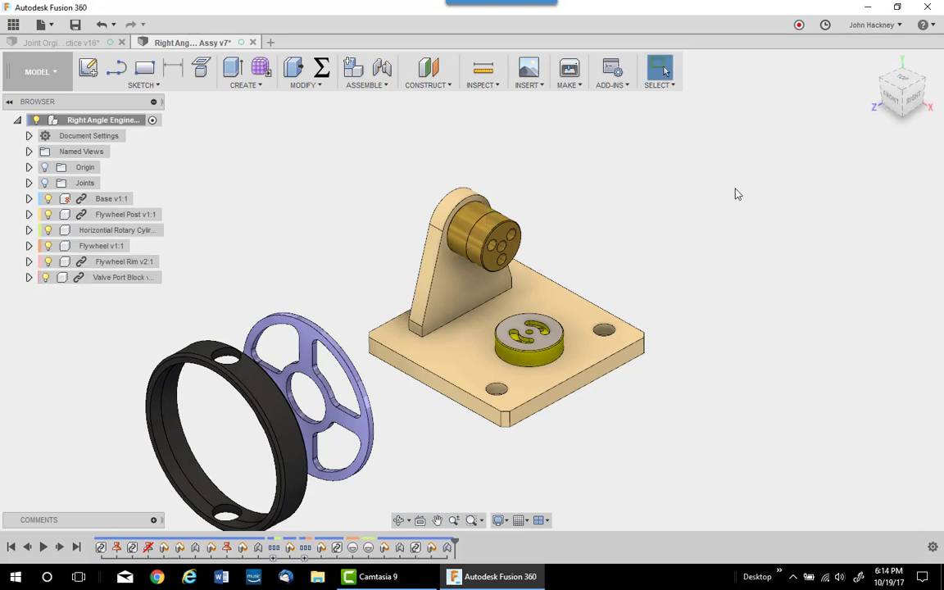
Break the Flywheel Rim's link to its source design and add a Simple joint origin at the centre of the rim's inner circular edge.
right_click(83, 266)
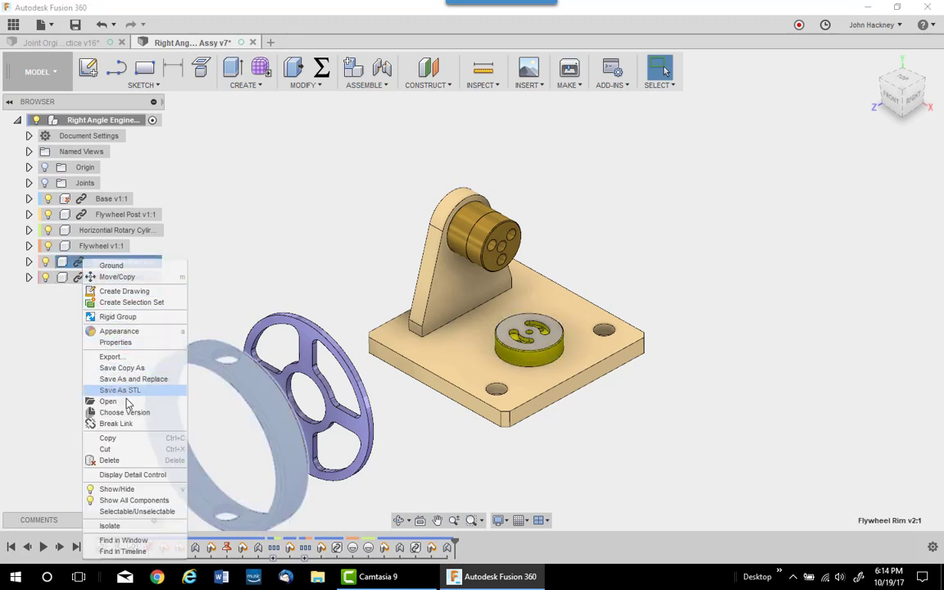
left_click(129, 425)
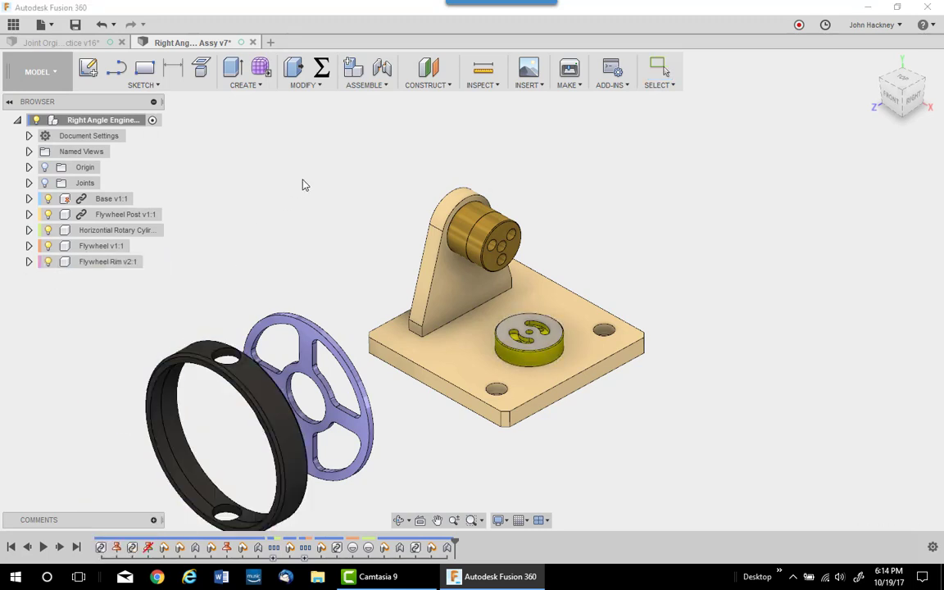
left_click(372, 85)
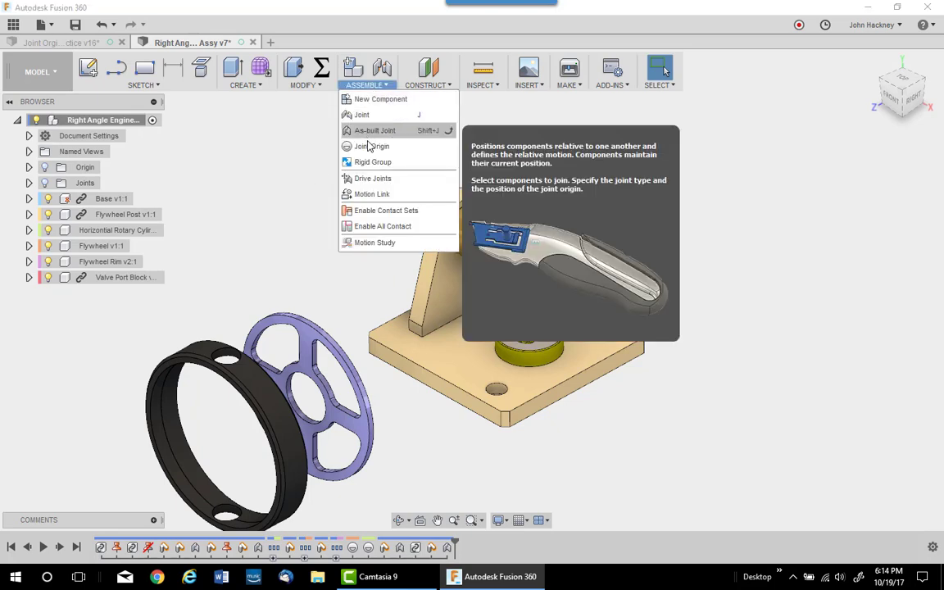
left_click(375, 145)
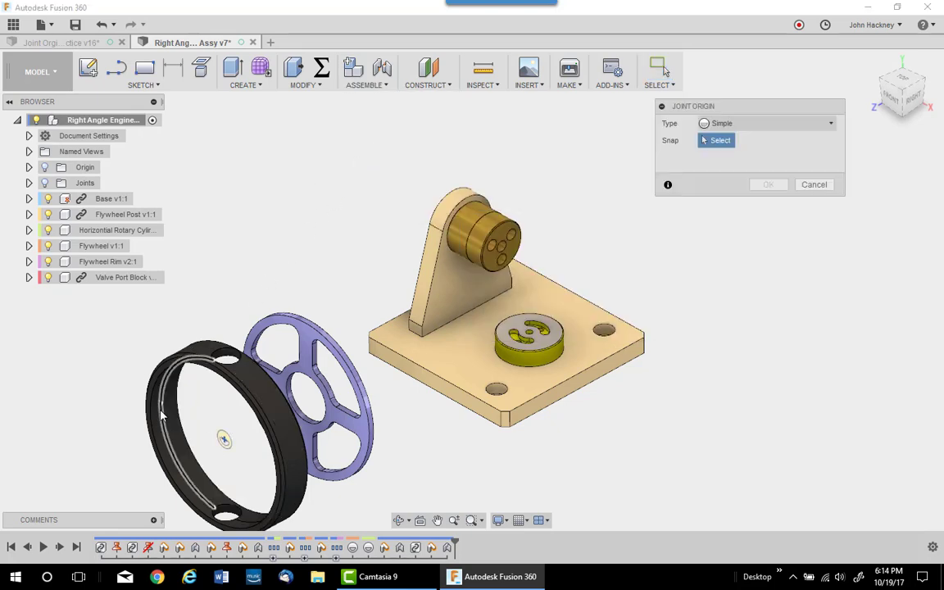
left_click(221, 440)
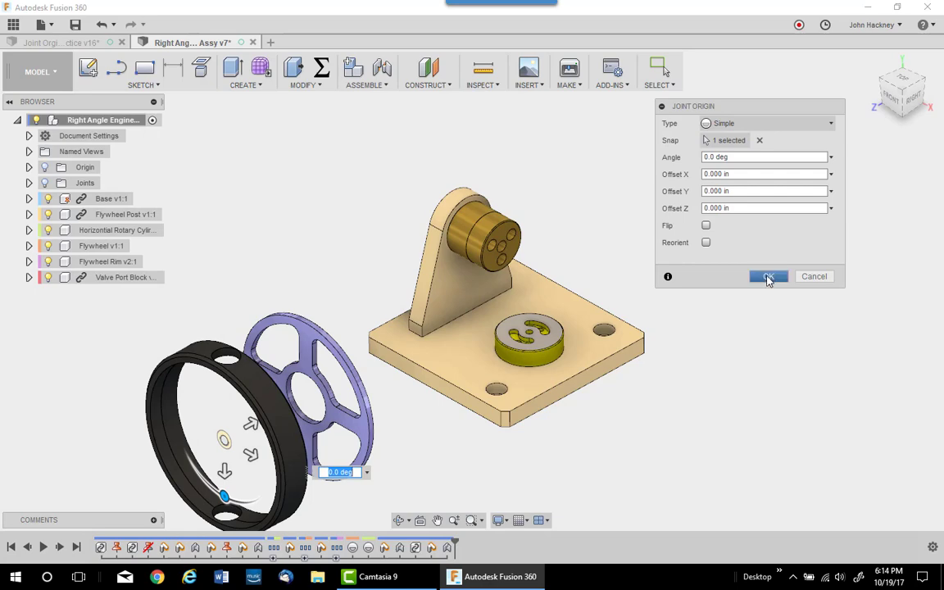
left_click(768, 277)
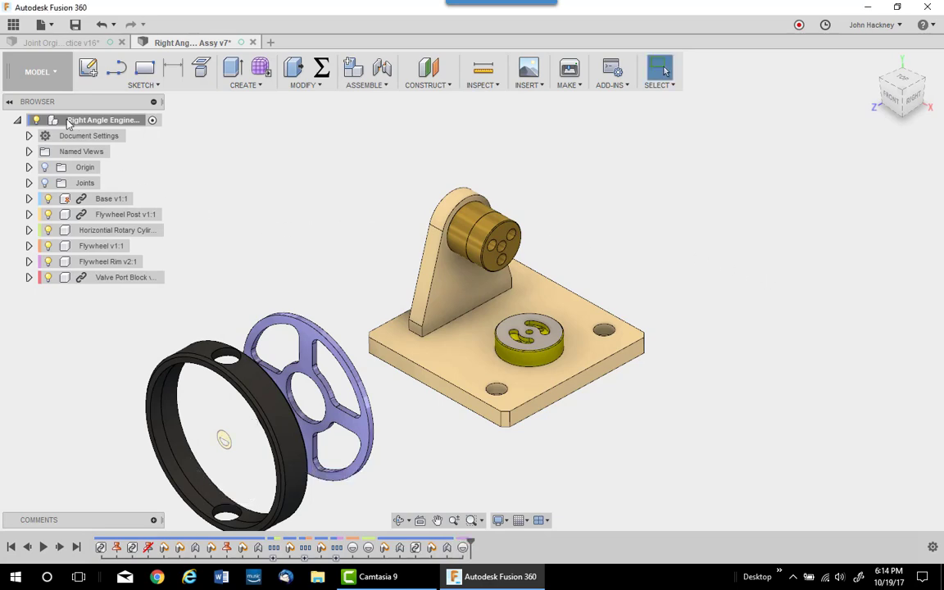